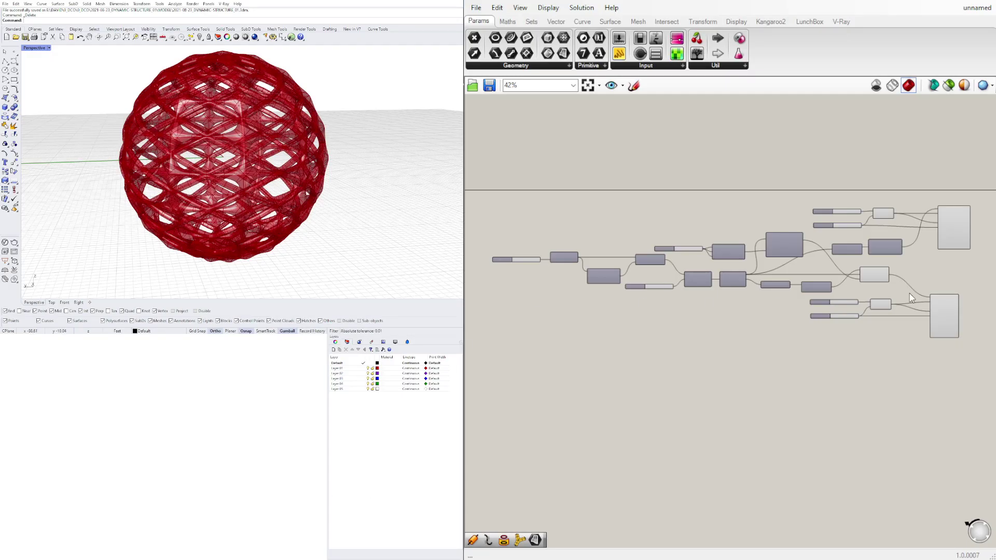
Step: Examine the finished lattice sphere and the number sliders and components of the definition that generates it
right_drag(316, 175, 373, 173)
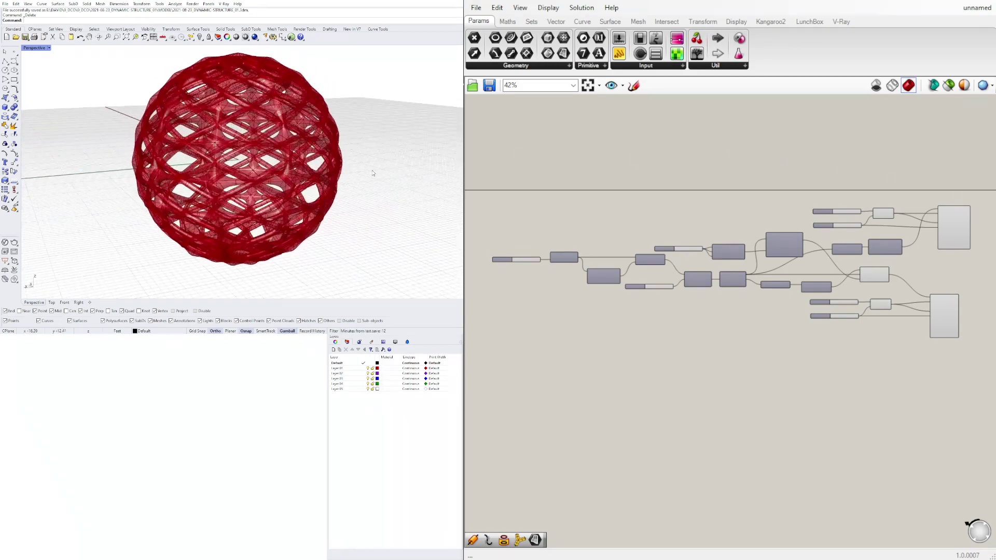
scroll(640, 284, up, 5)
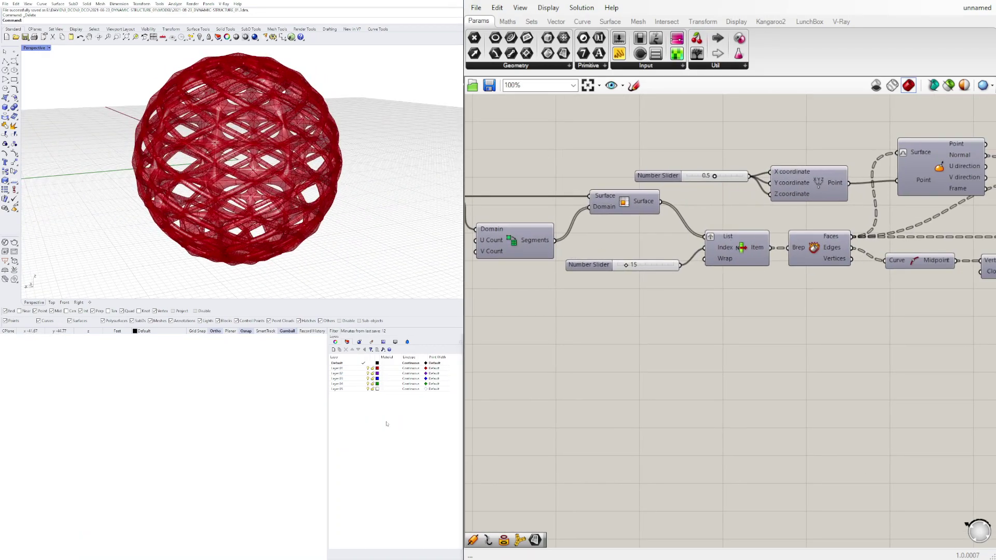
right_drag(189, 151, 210, 149)
right_drag(742, 262, 647, 263)
scroll(739, 285, down, 2)
right_drag(739, 285, 582, 287)
scroll(758, 157, up, 5)
right_drag(758, 156, 766, 223)
scroll(766, 223, up, 3)
drag(779, 192, 723, 214)
scroll(726, 218, down, 10)
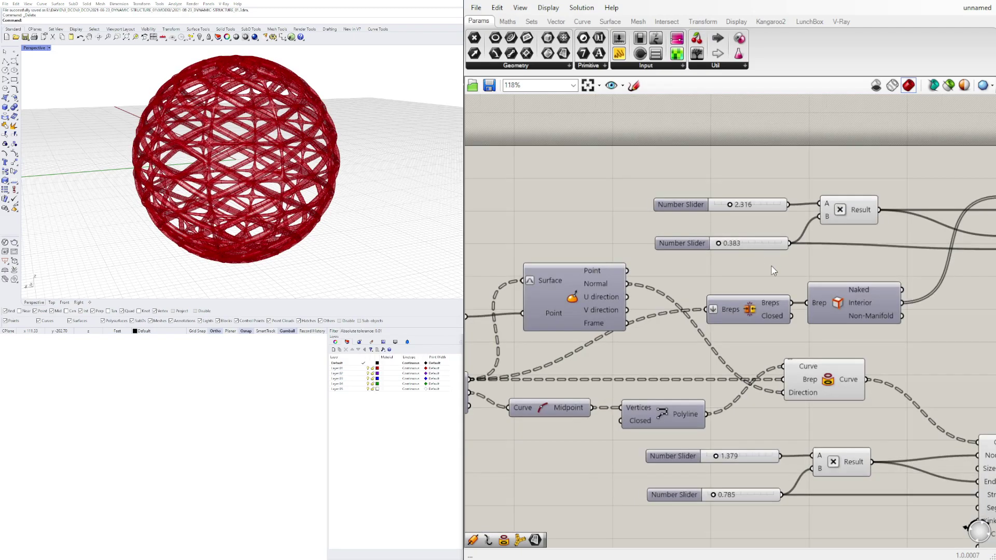
scroll(818, 229, down, 2)
right_drag(858, 252, 817, 217)
scroll(874, 224, up, 2)
scroll(817, 217, down, 1)
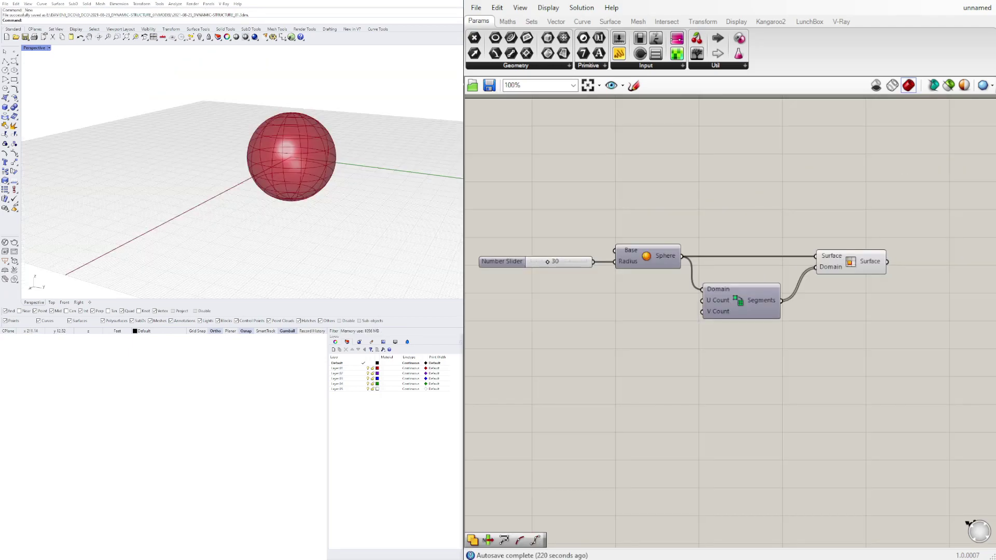
Step: Examine how the sphere, domain division and sub-surface components correspond to the sphere in the 3D view
click(653, 263)
drag(887, 338, 760, 218)
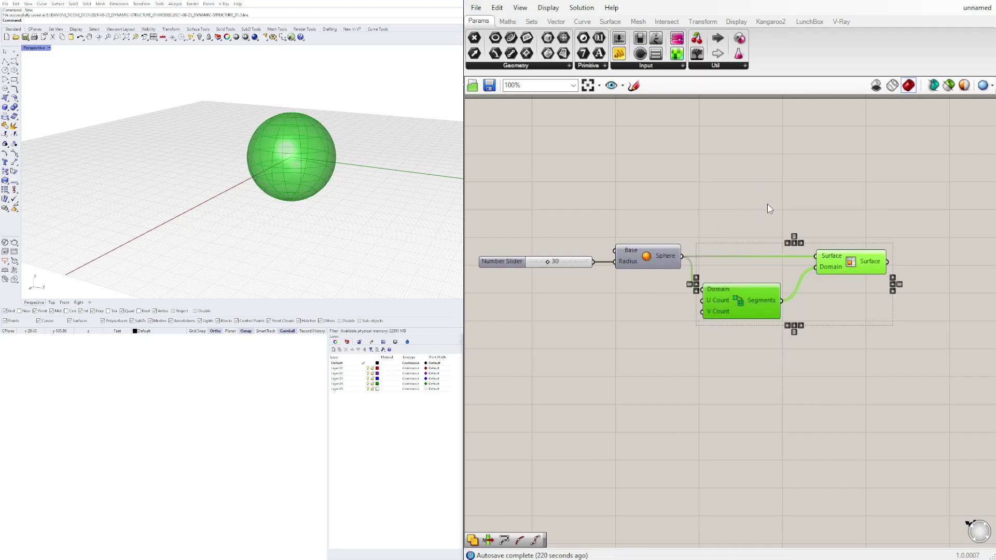
click(770, 210)
click(830, 267)
right_drag(220, 125, 231, 145)
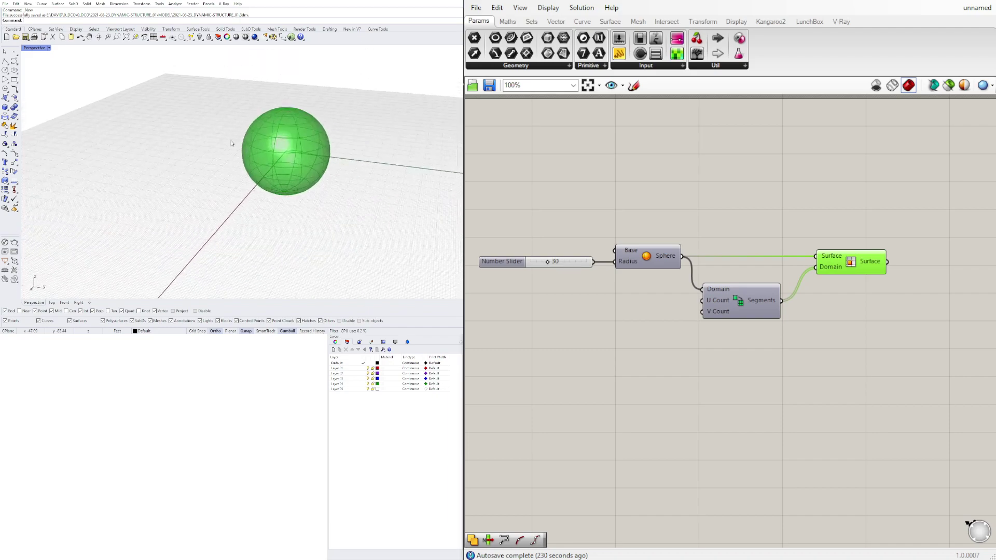
scroll(344, 138, up, 6)
click(755, 242)
click(868, 268)
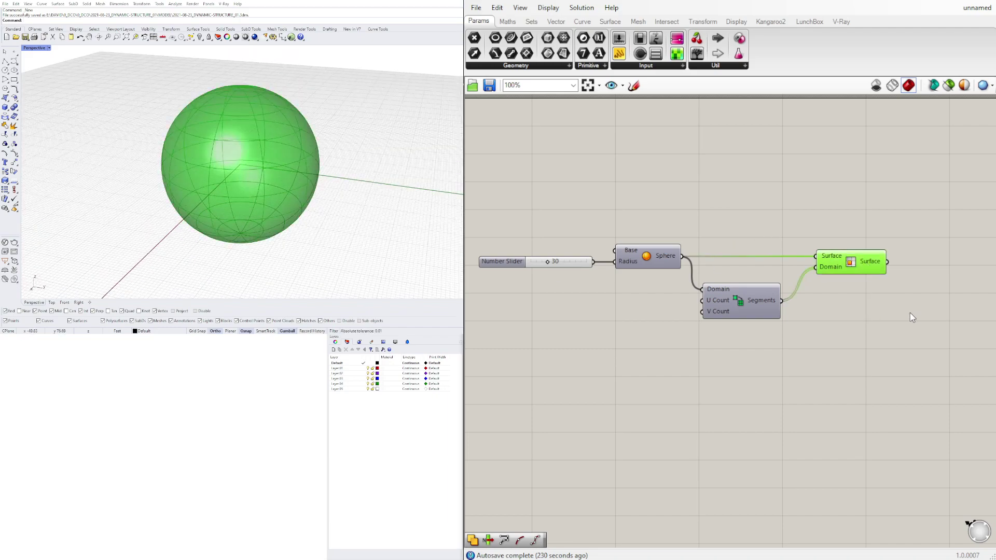
Step: Add a List Item component and feed the sub-surface component's Surface output into its List input
right_drag(934, 301, 844, 247)
double_click(859, 239)
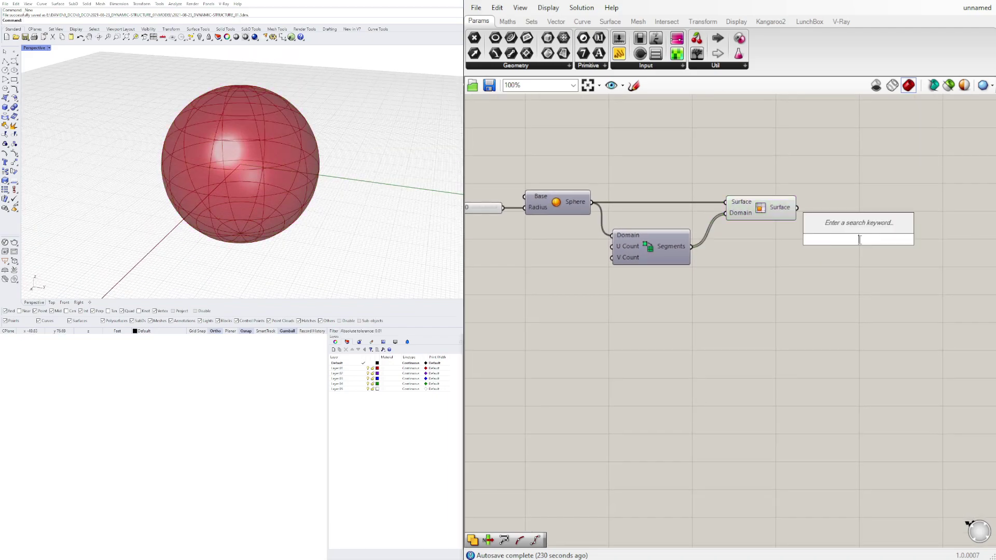
text(list)
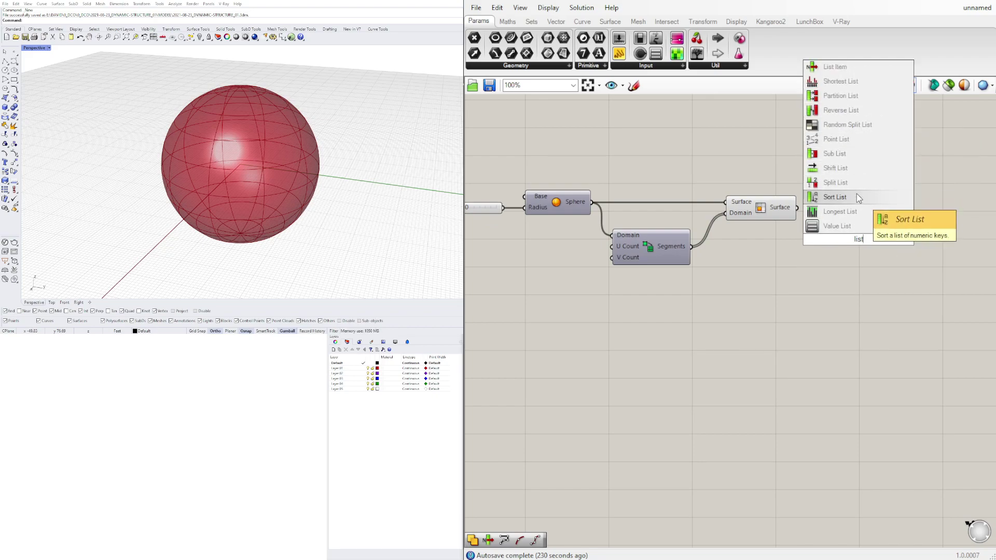
click(838, 67)
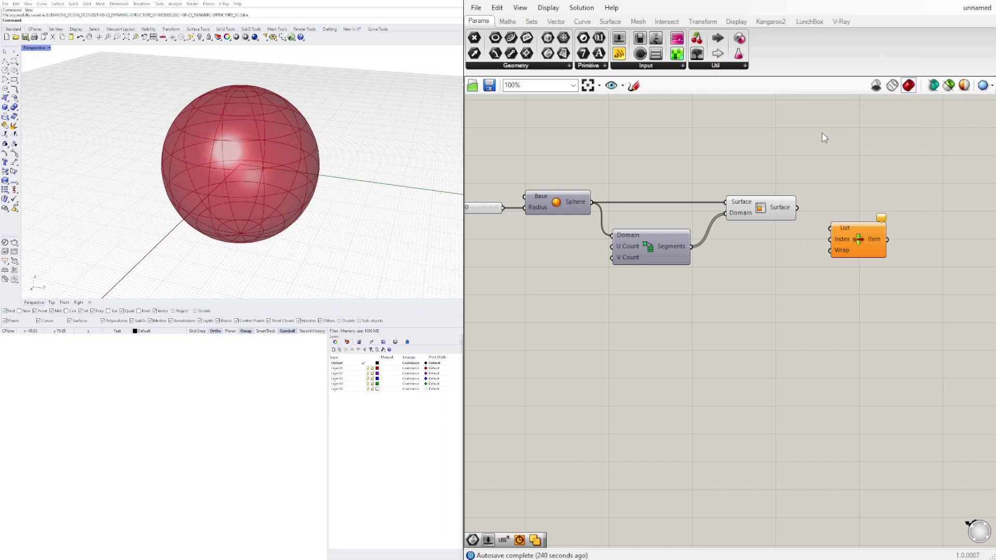
drag(799, 211, 881, 266)
right_drag(276, 210, 236, 184)
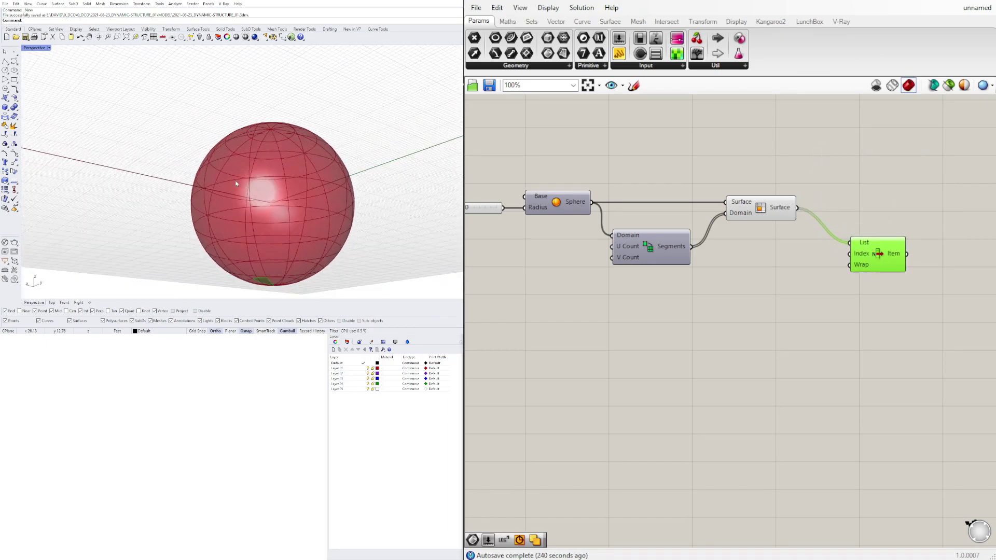
Step: Create a number slider with value 15 and connect it to the List Item's Index input
double_click(759, 271)
text(15)
key(Return)
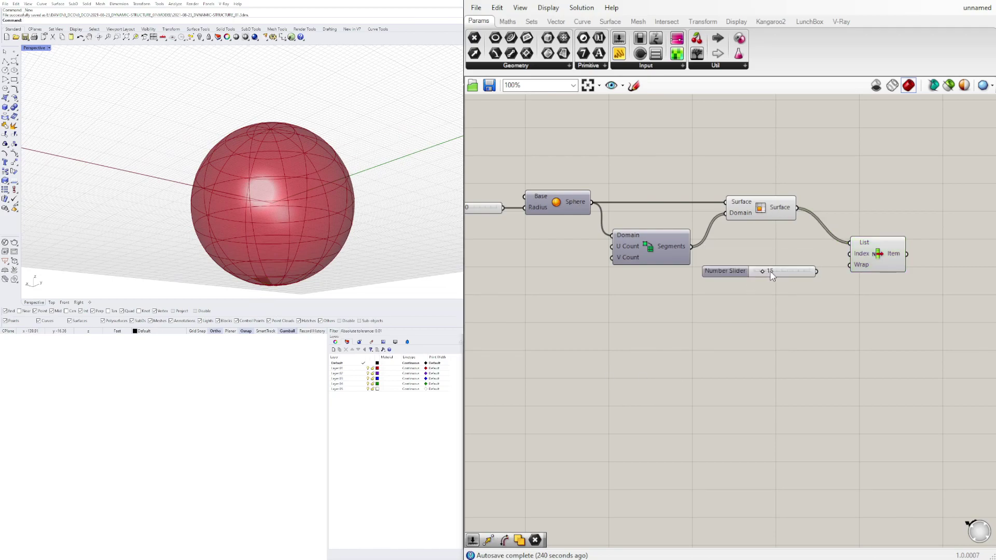
drag(817, 272, 850, 254)
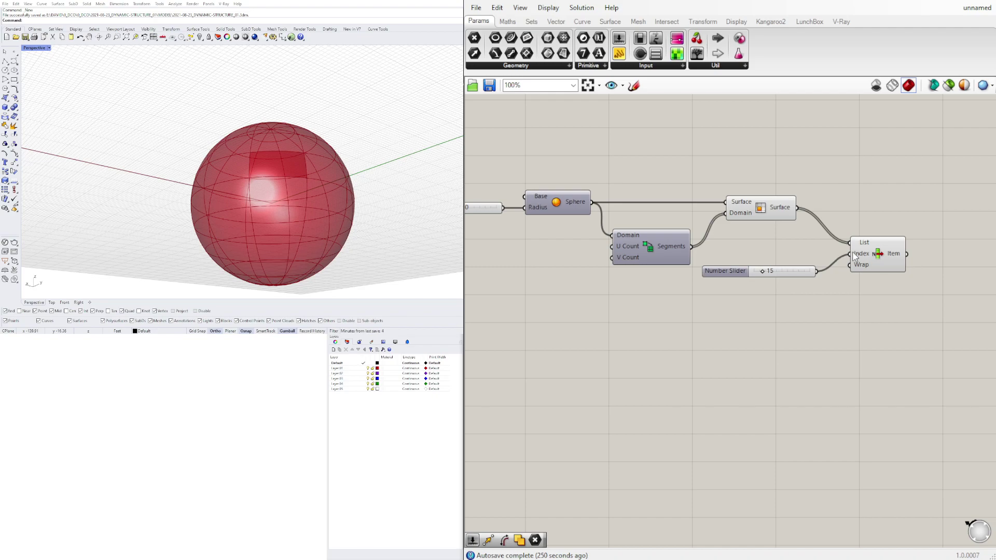
click(859, 254)
right_drag(271, 142, 293, 176)
scroll(272, 176, up, 5)
scroll(300, 177, down, 2)
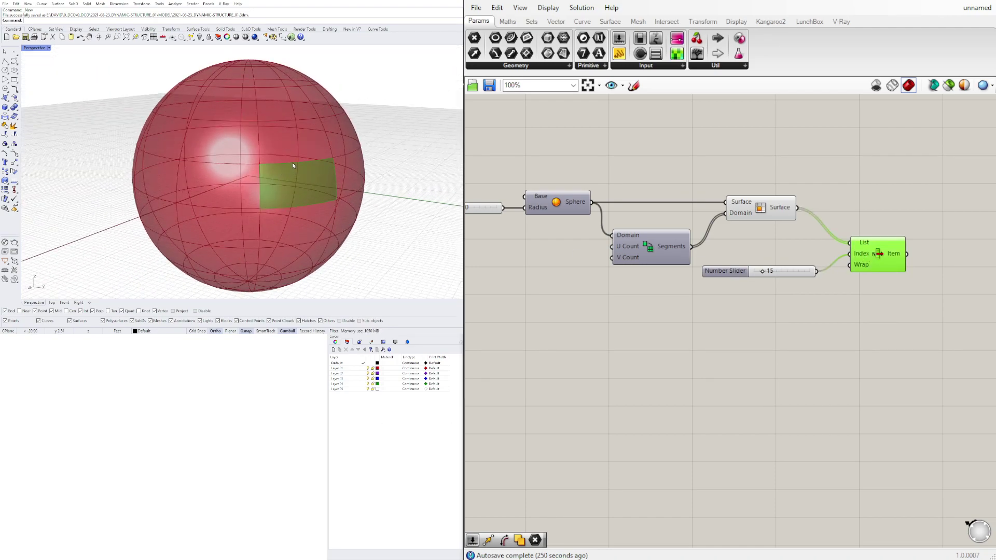
Step: Add a Deconstruct Brep component and connect the List Item output to its Brep input
right_drag(897, 201, 795, 167)
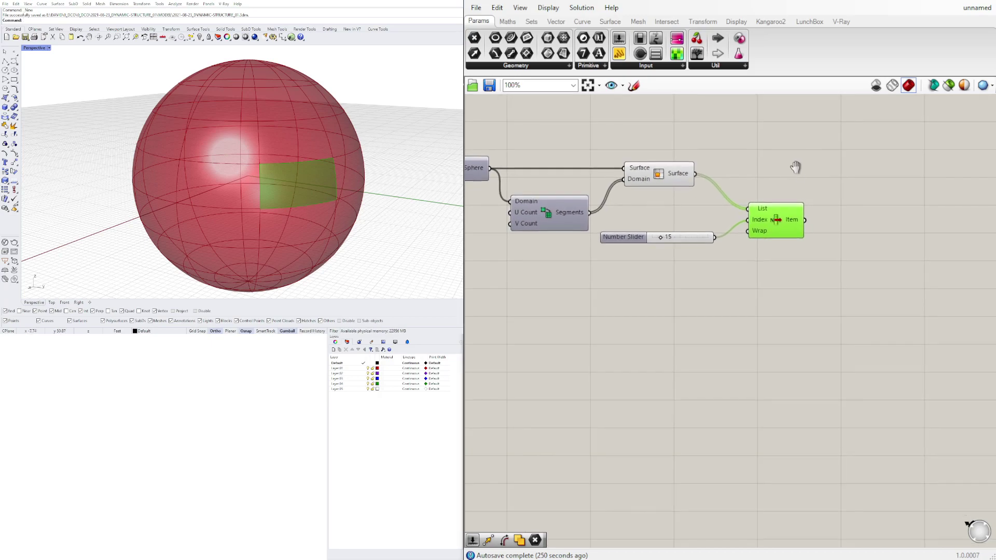
double_click(863, 214)
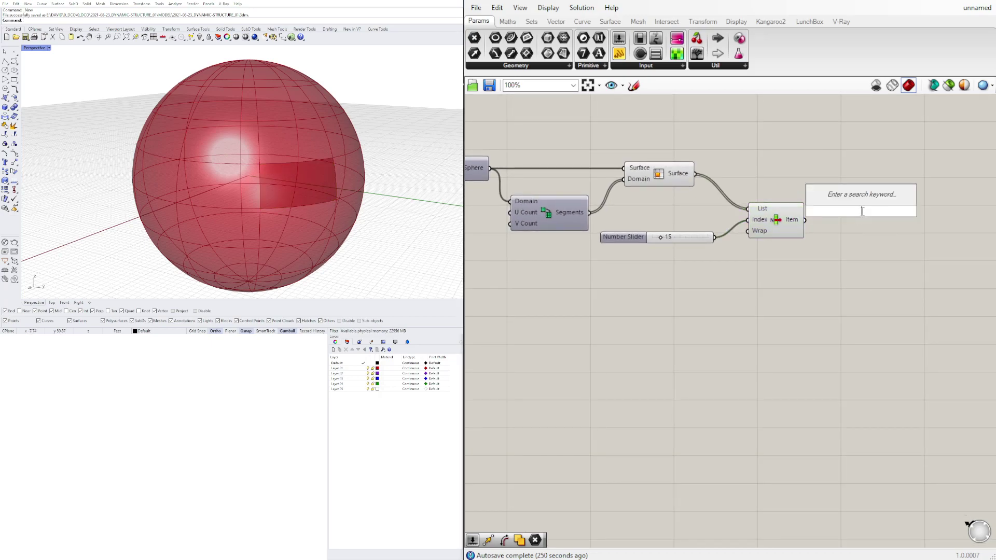
text(deco)
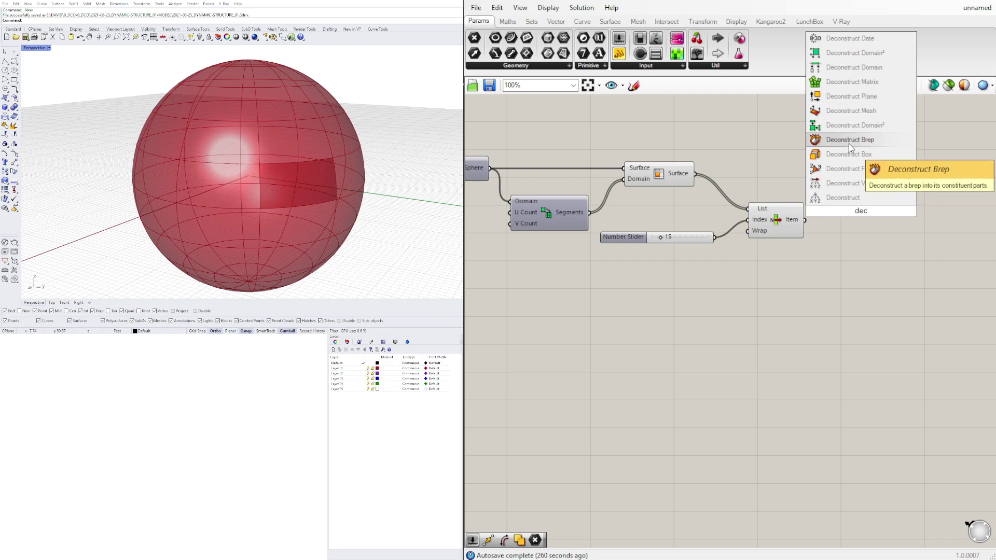
click(851, 142)
drag(805, 220, 851, 223)
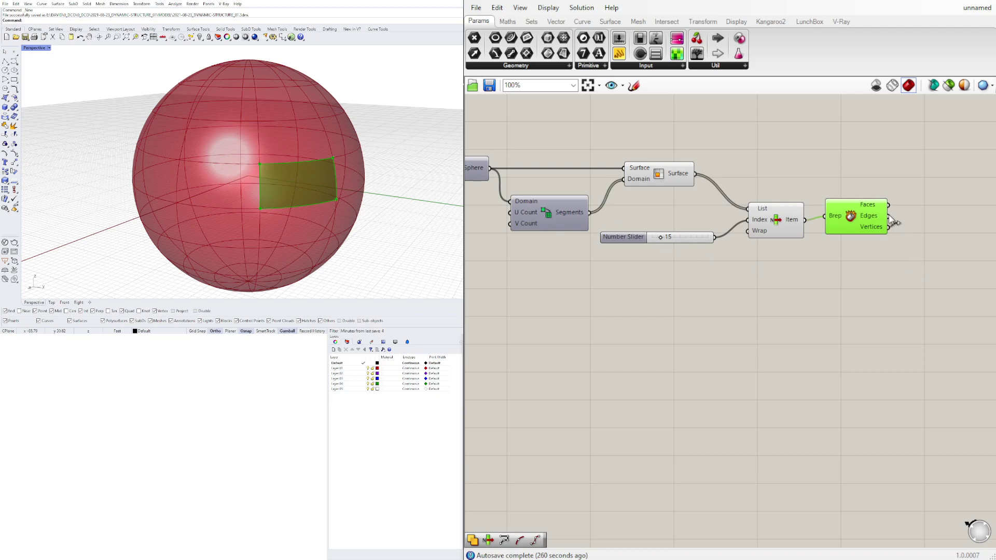
drag(860, 216, 858, 220)
Step: Add a Curve Middle component and connect the deconstructed brep's Edges output to its Curve input
right_drag(891, 234, 773, 238)
double_click(818, 227)
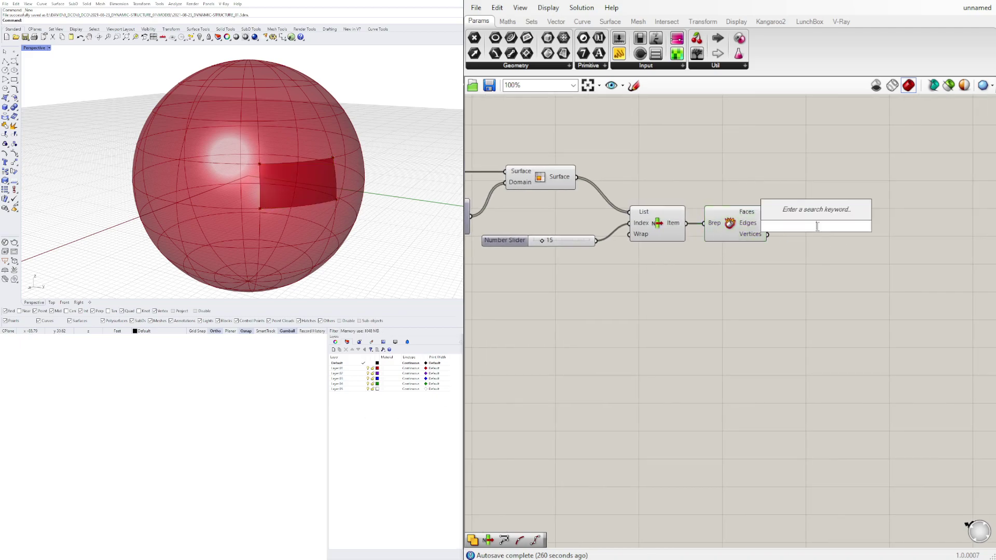
text(mid)
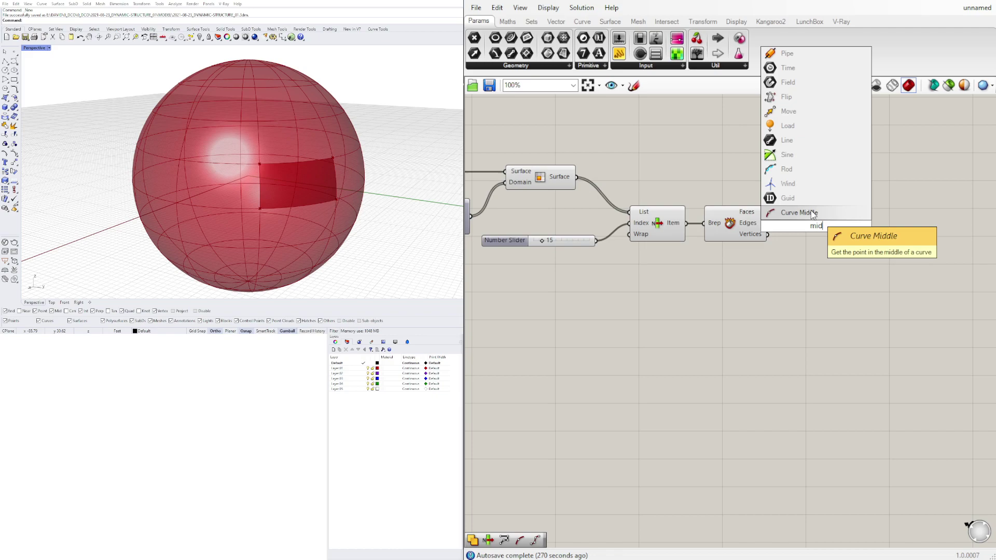
click(817, 216)
drag(784, 228, 783, 227)
drag(788, 227, 788, 224)
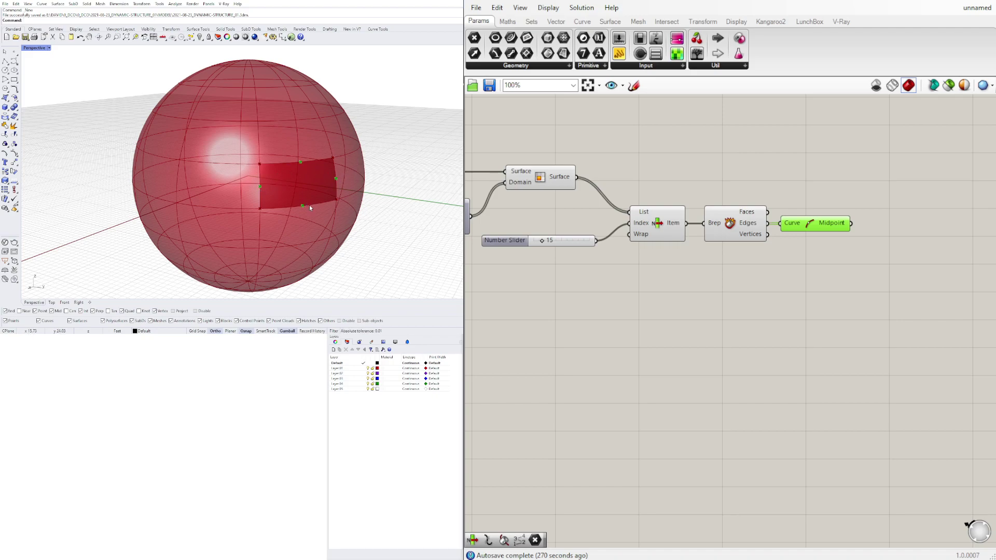
Step: Add a PolyLine component and connect the edge midpoints to its Vertices input
right_drag(858, 214, 768, 207)
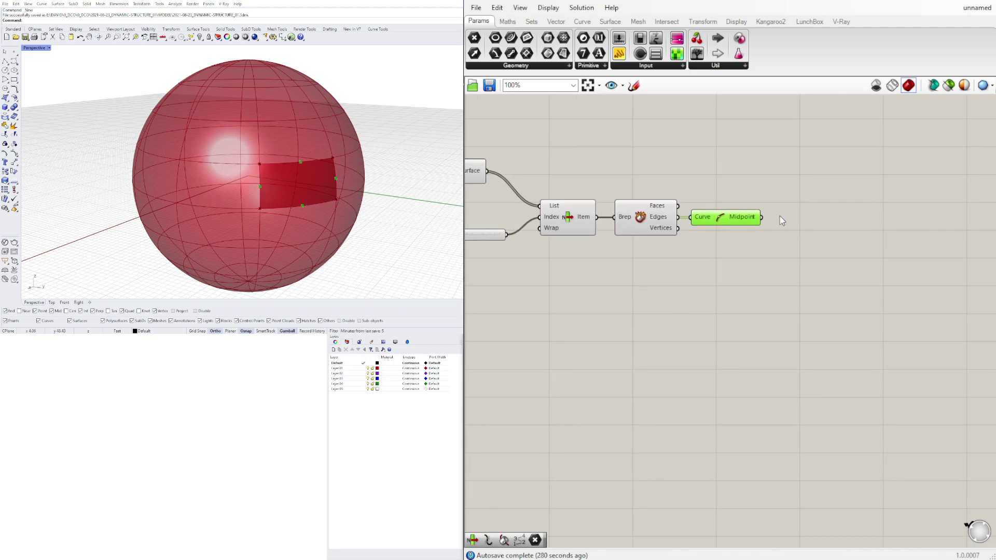
double_click(805, 215)
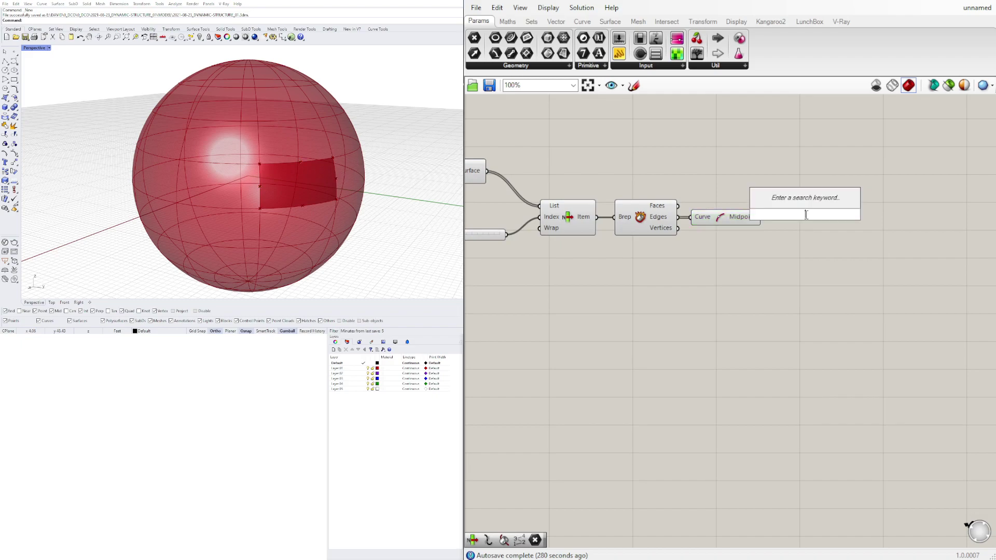
text(pol)
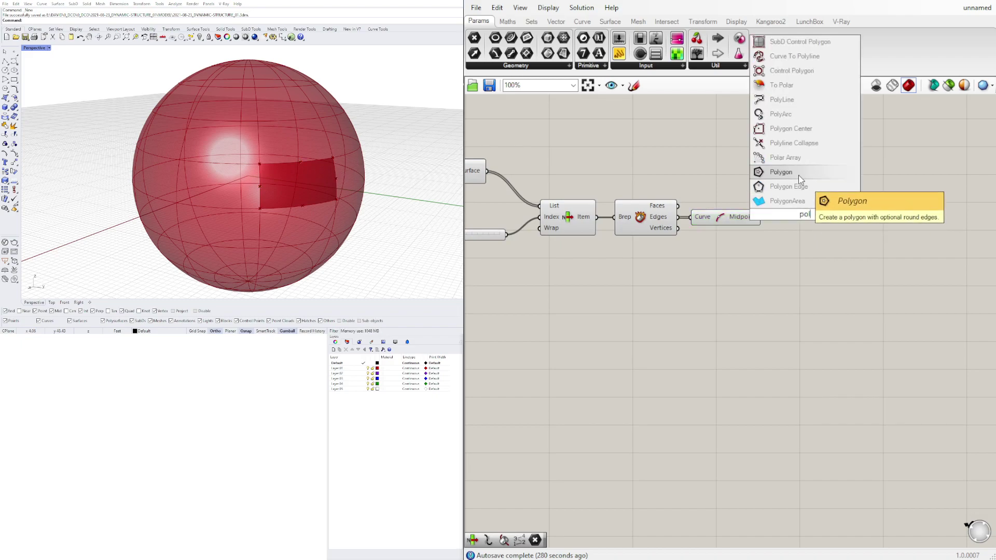
click(782, 99)
scroll(769, 197, up, 3)
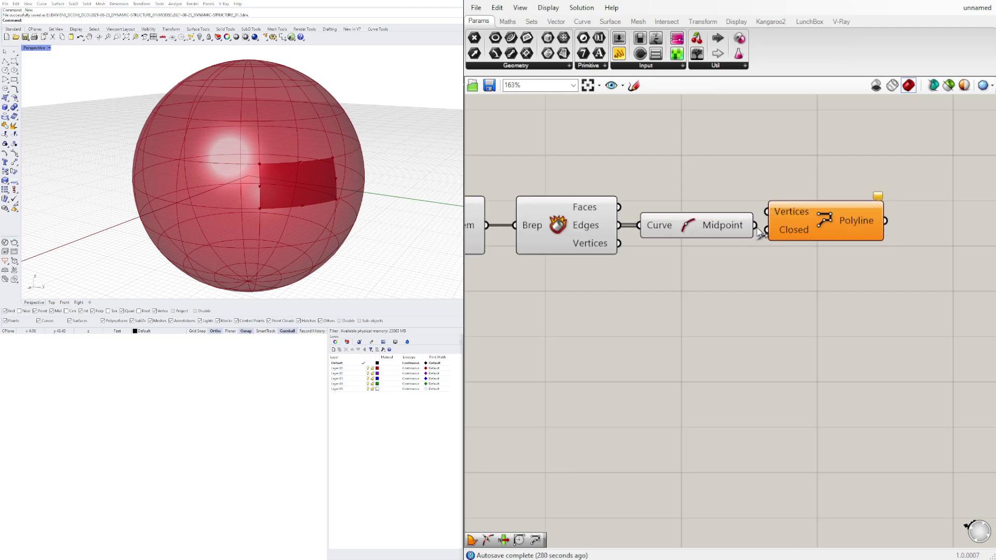
drag(756, 226, 829, 238)
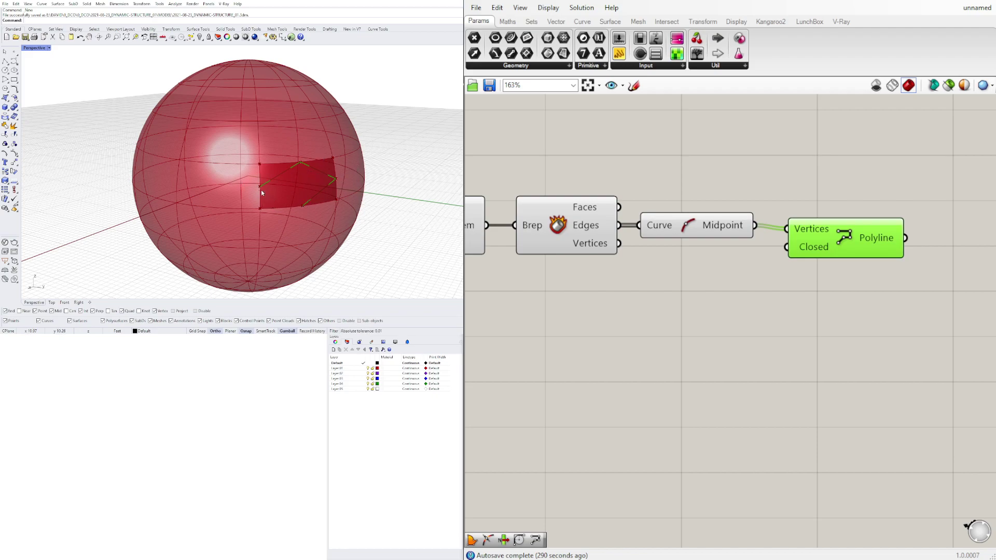
Step: Set the PolyLine's Closed input to true and align the component with the Curve Middle component
right_click(811, 253)
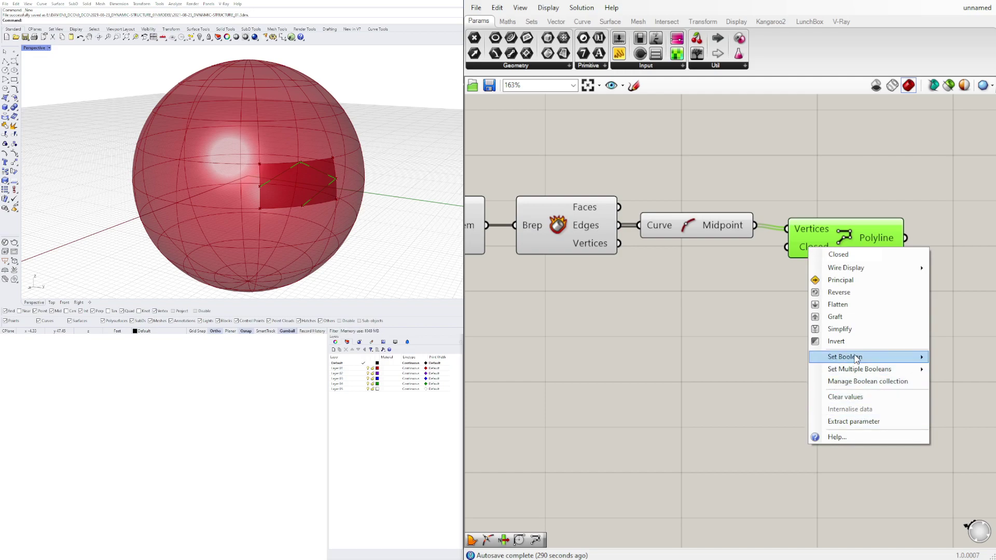
mouse_move(879, 357)
click(955, 370)
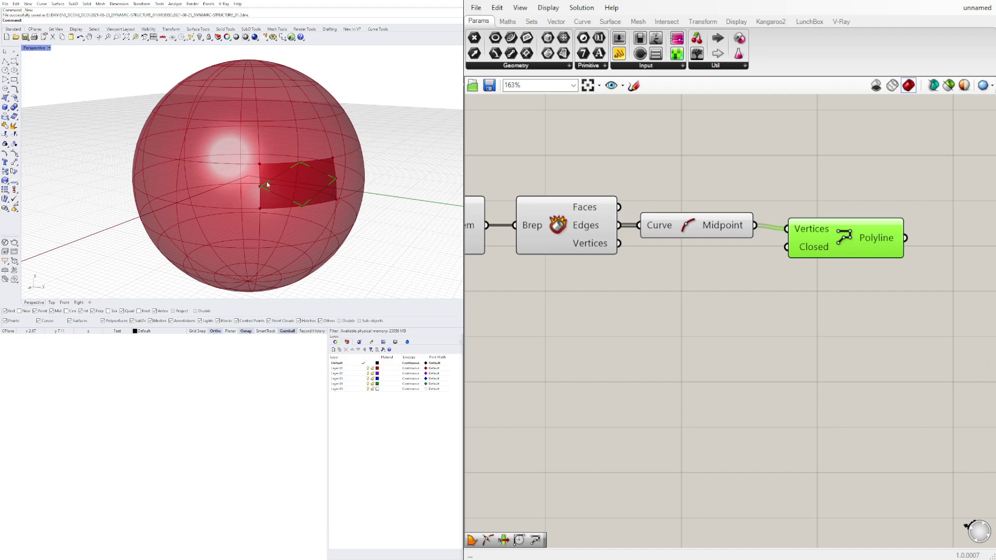
click(911, 229)
drag(845, 226, 835, 223)
click(687, 328)
right_drag(410, 189, 312, 182)
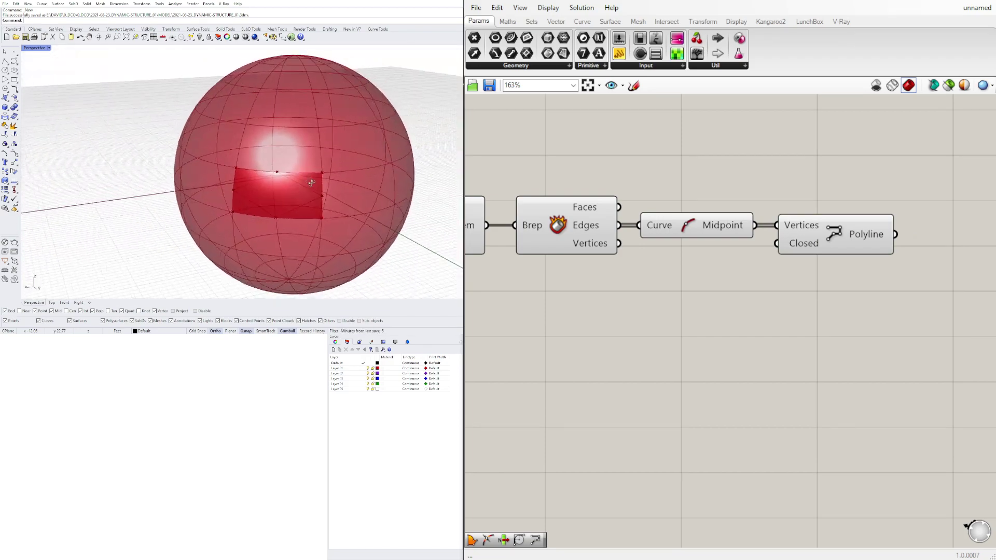
scroll(260, 189, up, 4)
scroll(712, 222, down, 5)
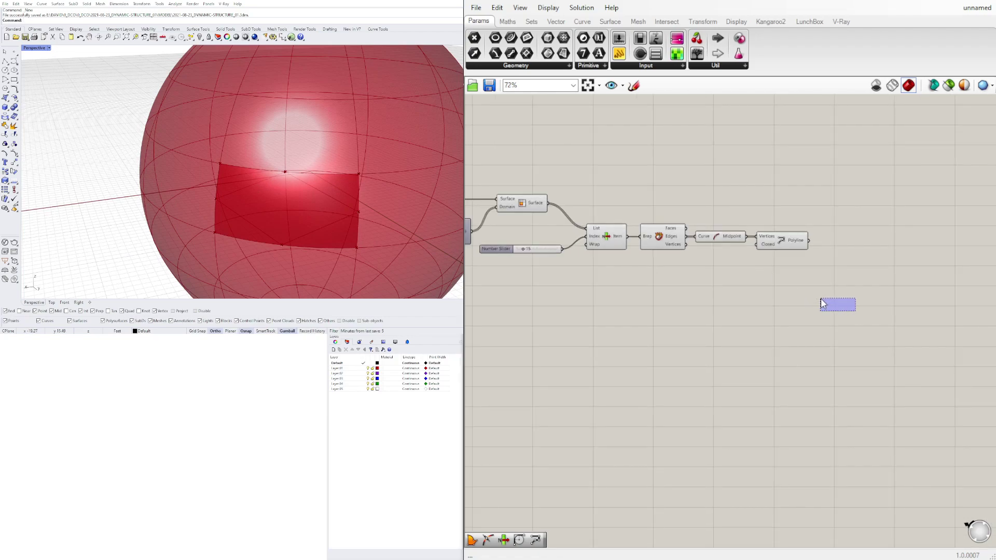
click(789, 244)
right_drag(827, 253, 792, 256)
double_click(812, 255)
text(expl)
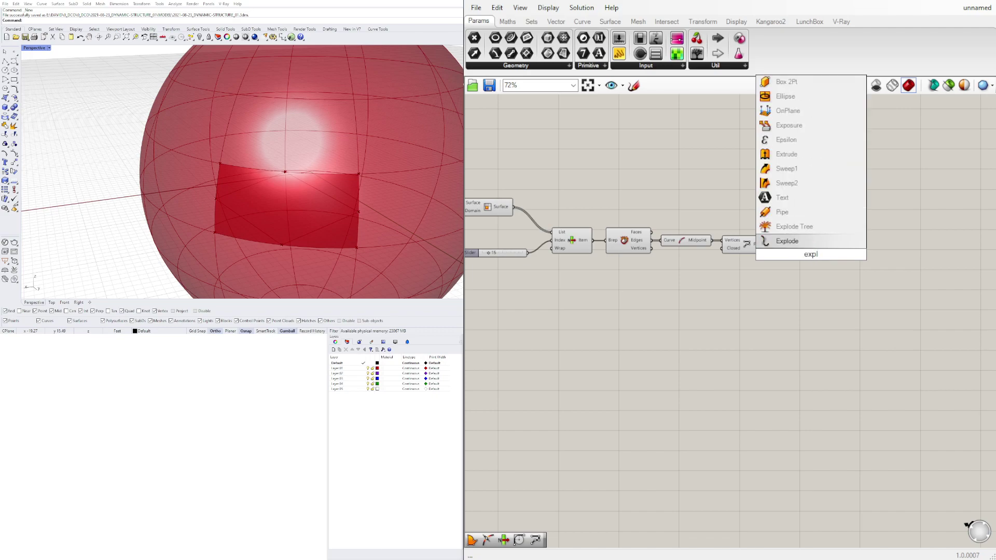
click(803, 234)
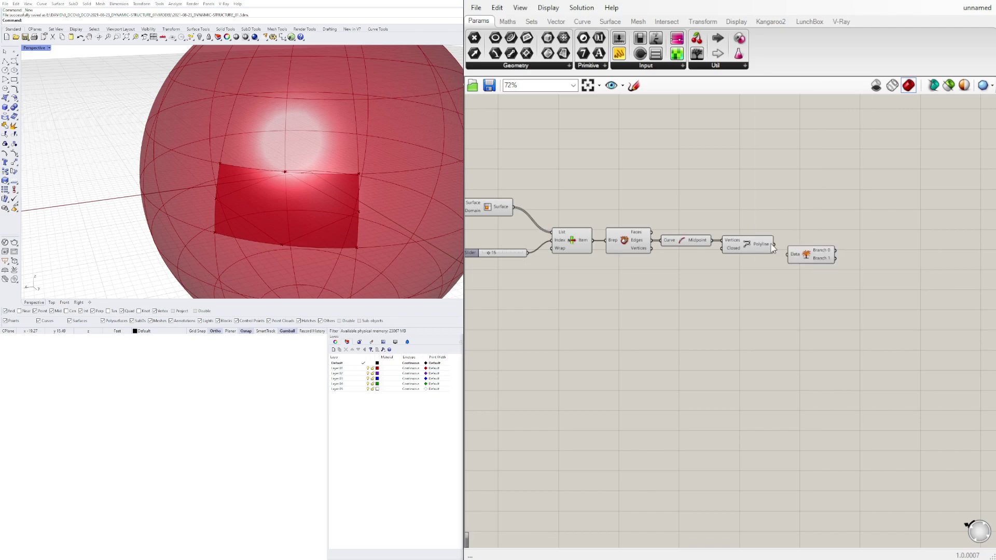
key(Delete)
Step: Add an Explode component after the PolyLine and connect the Polyline output to its Curve input
double_click(806, 257)
text(ex)
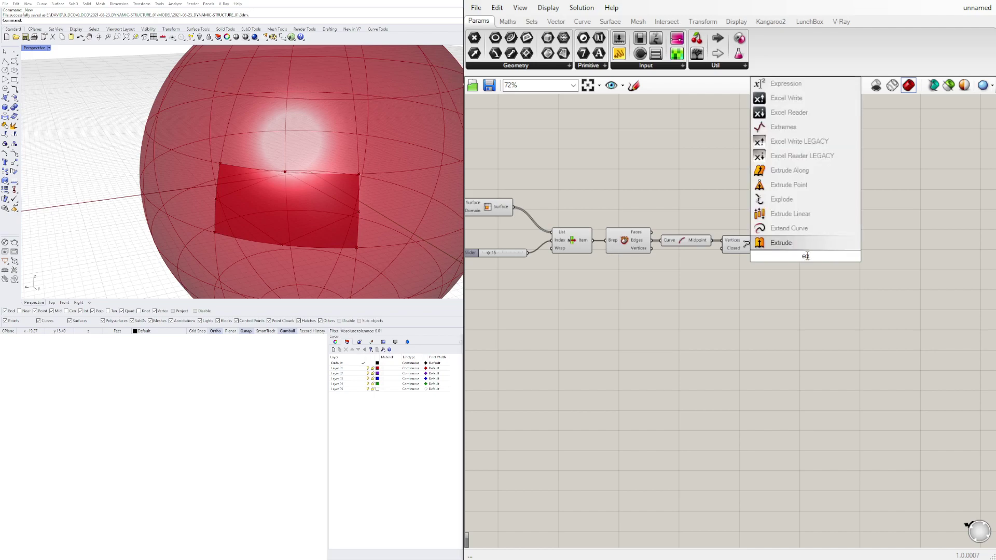
text(pl)
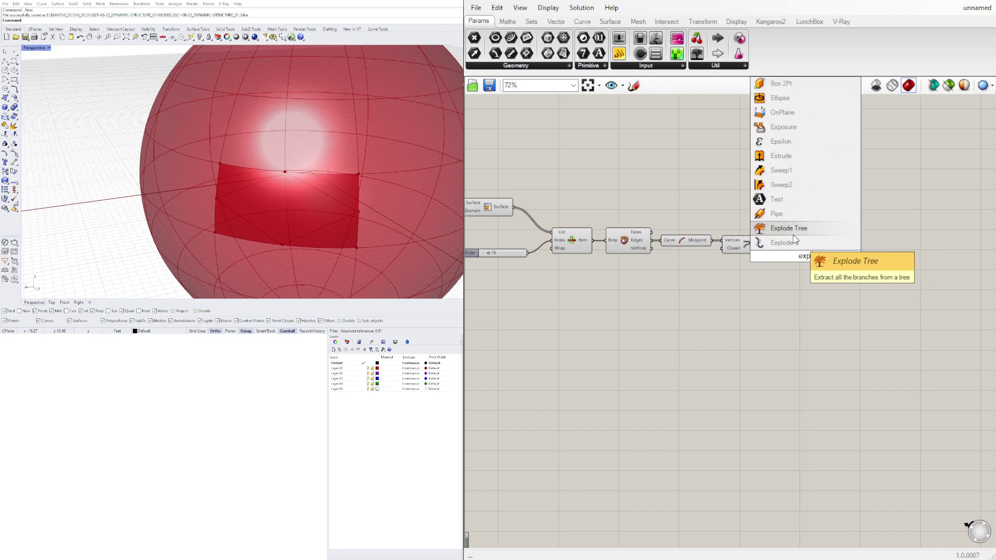
click(790, 241)
drag(776, 244, 807, 243)
Step: Place copies of the Curve Middle and PolyLine components after Explode and connect the Segments output to the copied Curve input
drag(861, 289, 886, 241)
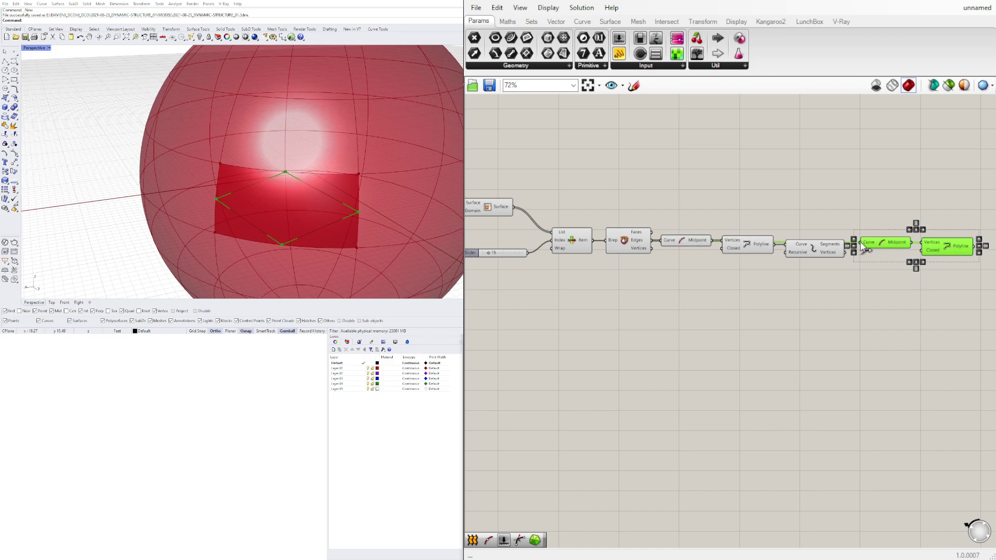
click(863, 194)
right_drag(863, 191, 814, 196)
scroll(807, 213, up, 3)
drag(814, 263, 818, 239)
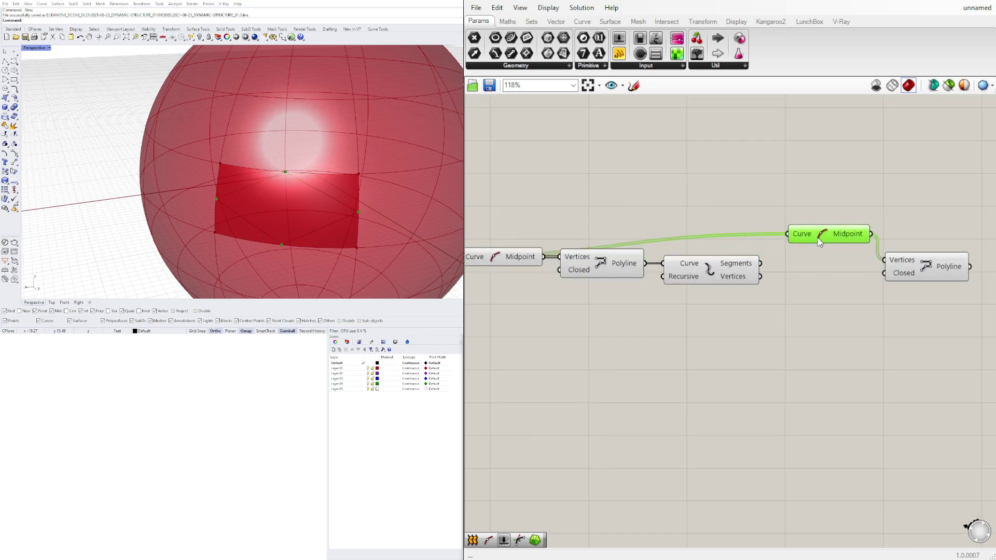
drag(762, 264, 788, 234)
click(812, 203)
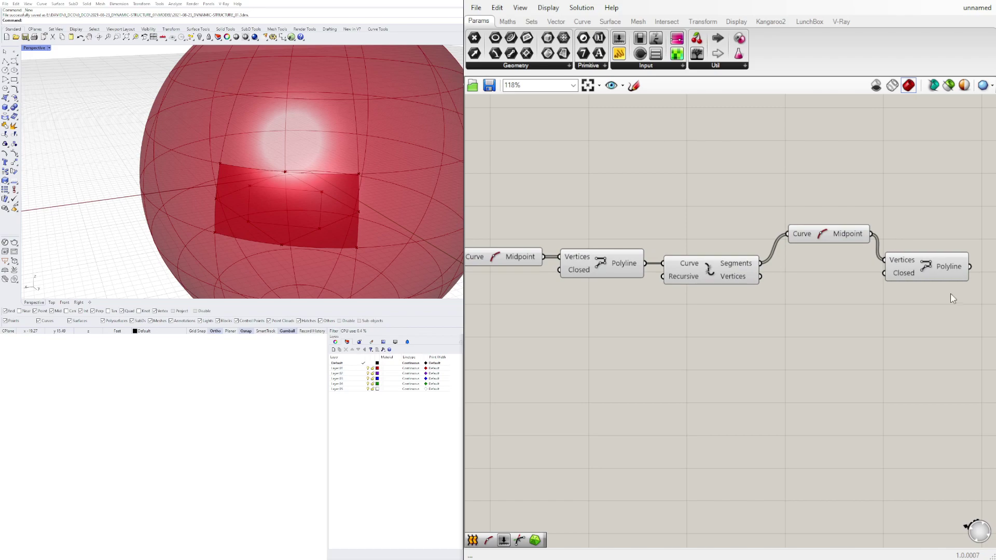
Step: Align the copied Curve Middle and PolyLine components with Explode and inspect the inner polyline on the sphere panel
drag(950, 311, 840, 225)
drag(837, 235, 835, 261)
click(832, 245)
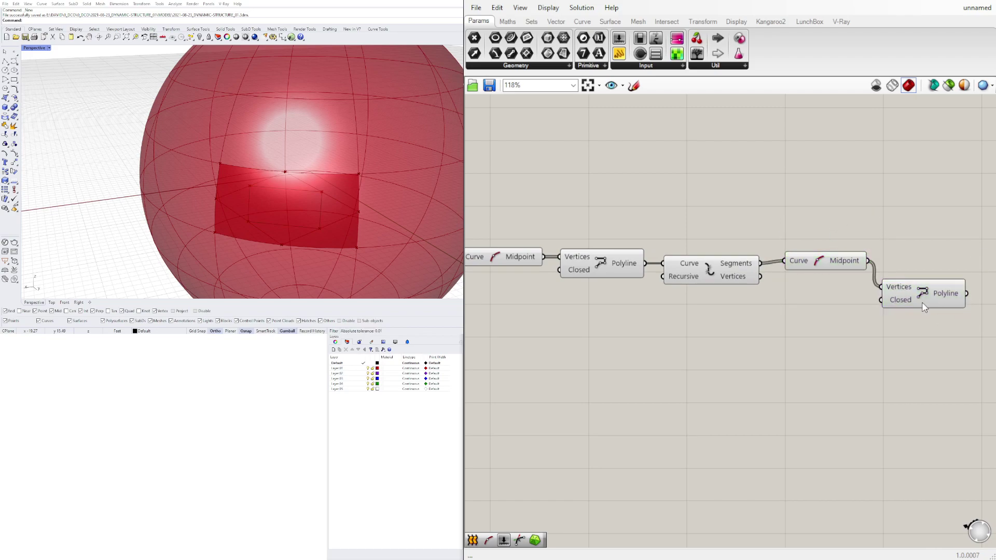
click(922, 306)
click(752, 348)
scroll(872, 298, down, 5)
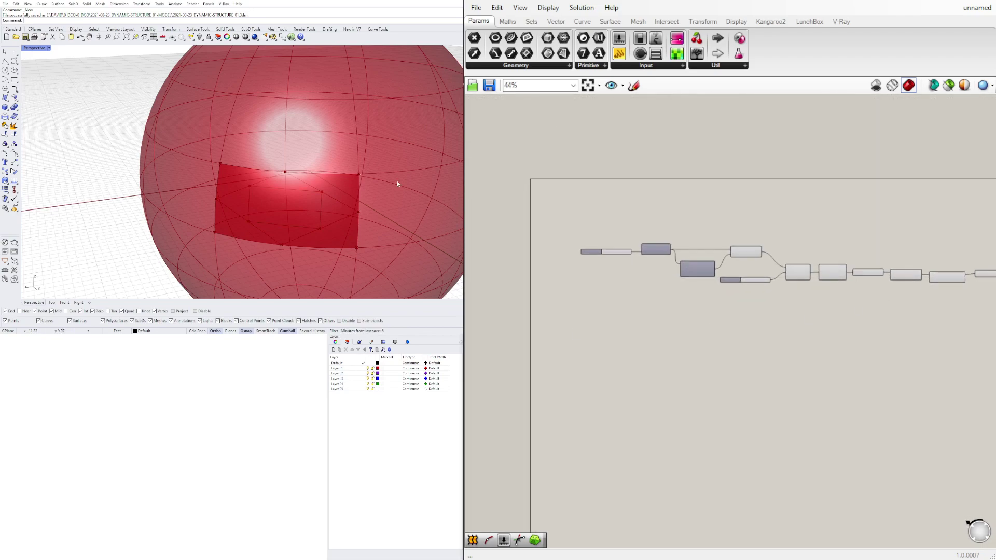
right_drag(398, 184, 314, 182)
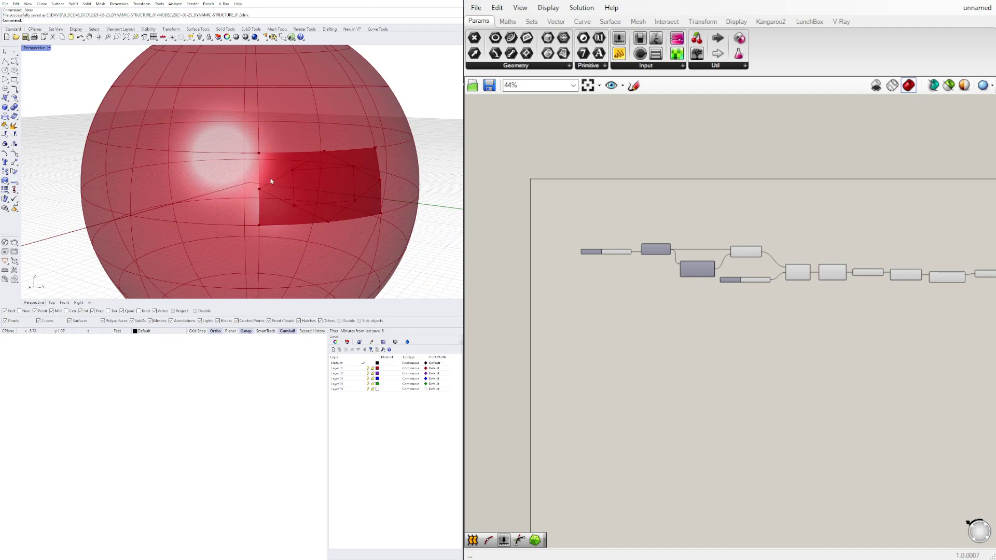
scroll(695, 263, up, 5)
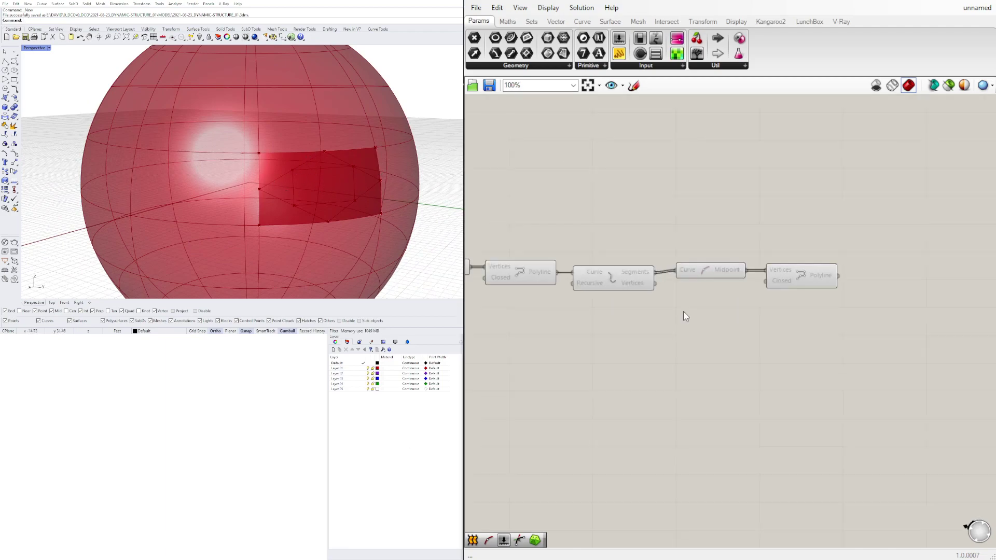
Step: Delete the copied Curve Middle and PolyLine components that follow Explode
drag(898, 325, 672, 232)
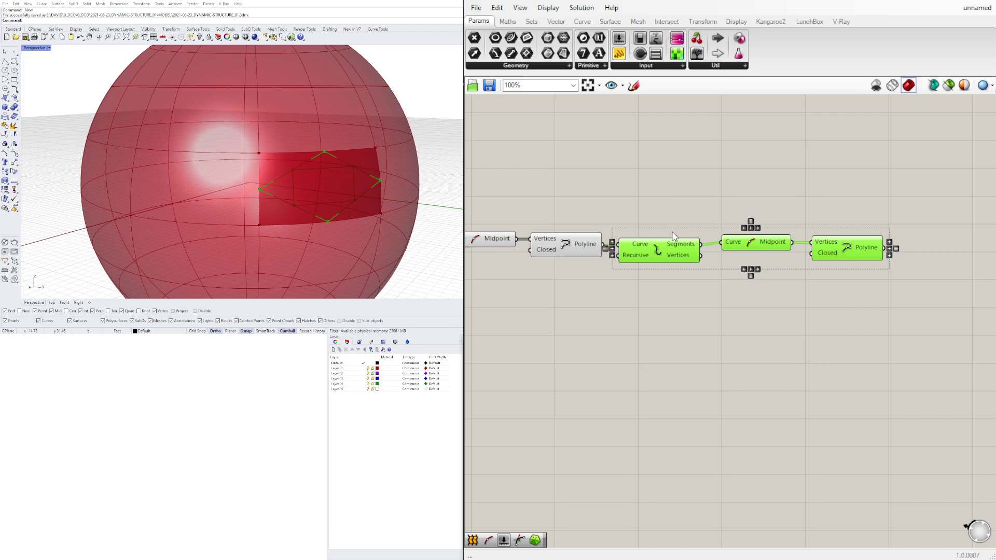
click(889, 320)
drag(889, 320, 754, 228)
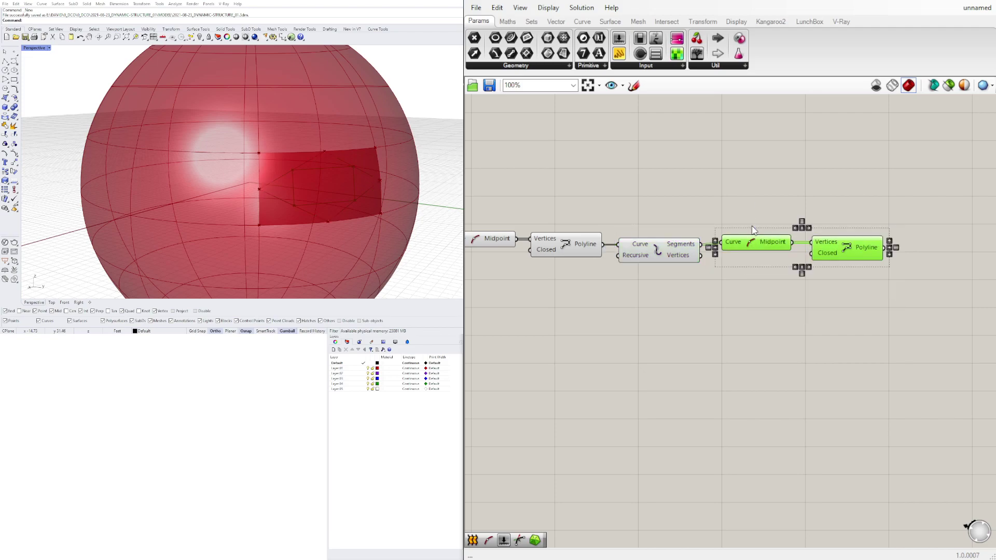
key(Delete)
scroll(681, 224, down, 1)
right_drag(684, 236, 782, 241)
click(742, 248)
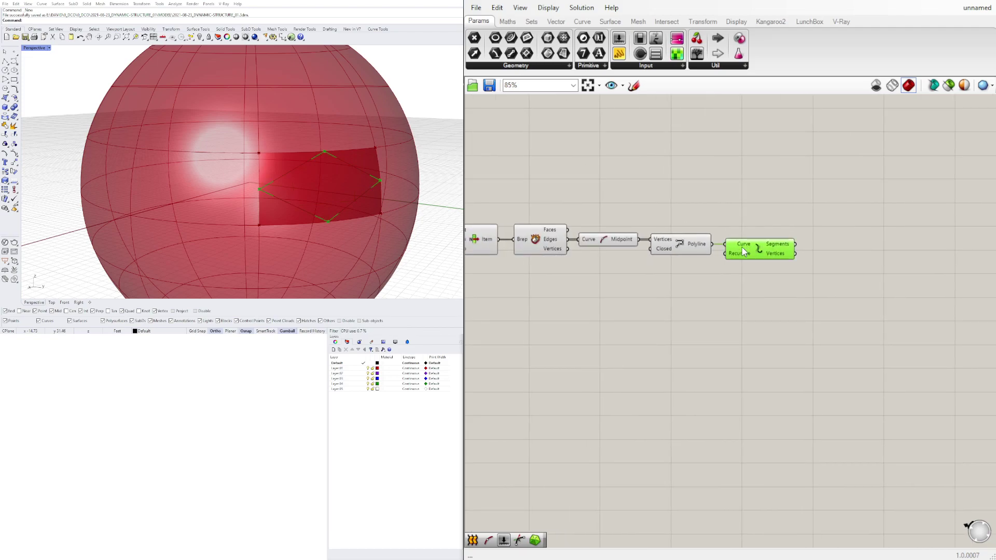
Step: Graft the List input of the List Item component and view the whole sphere
right_drag(573, 307, 769, 309)
click(770, 309)
scroll(652, 237, up, 1)
scroll(652, 239, up, 2)
click(672, 245)
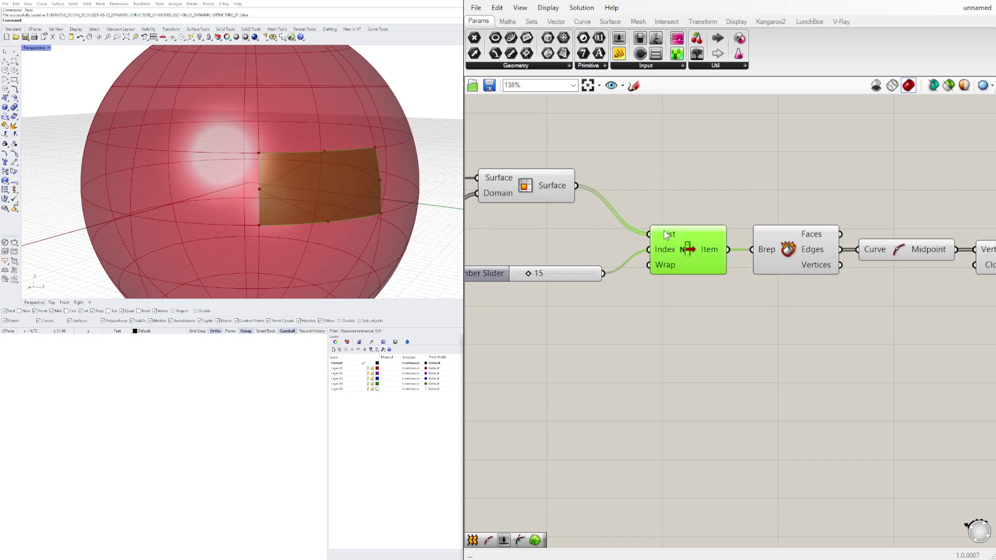
right_click(667, 233)
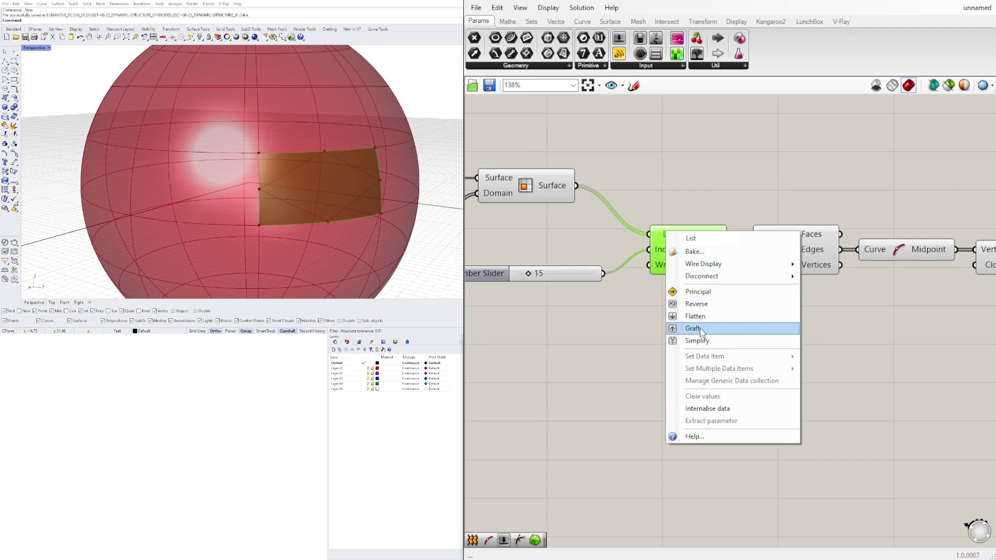
click(680, 329)
scroll(334, 184, down, 6)
right_drag(334, 184, 373, 181)
scroll(707, 251, down, 5)
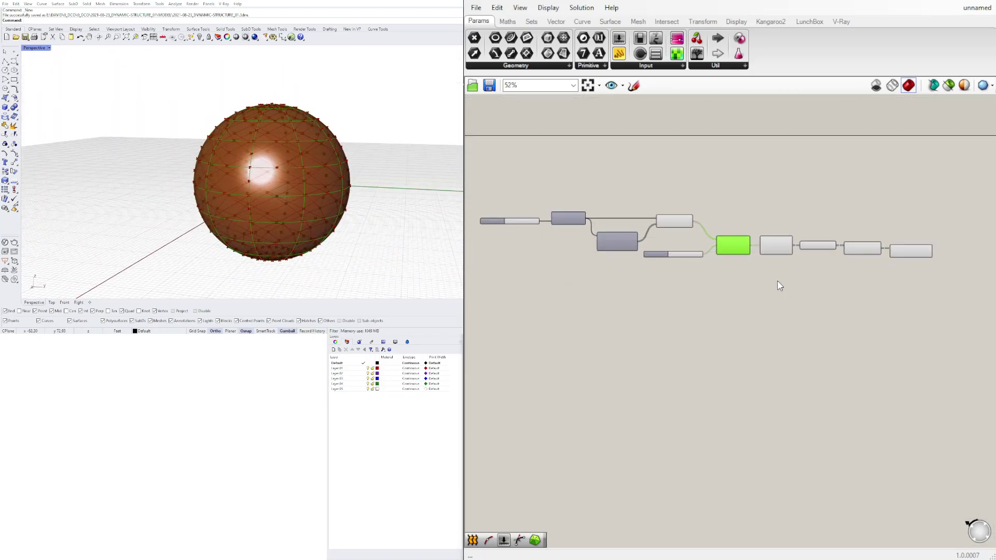
Step: Hide the preview of the components from the domain division through to PolyLine, leaving Explode visible
click(838, 293)
drag(840, 292, 624, 210)
middle_click(642, 200)
click(678, 164)
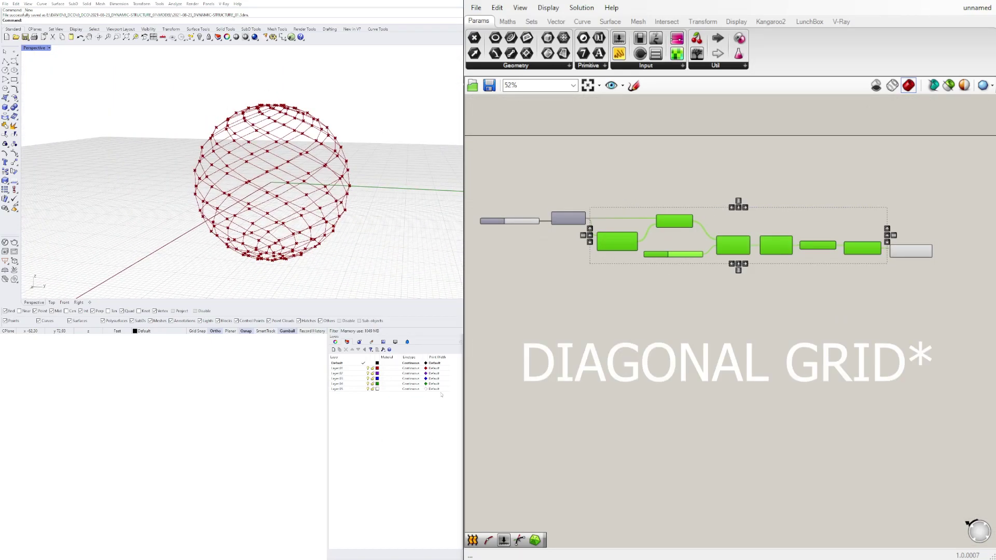
Step: Turn the PolyLine component's preview back on
mouse_move(373, 164)
right_down()
mouse_move(360, 200)
mouse_move(363, 173)
right_up()
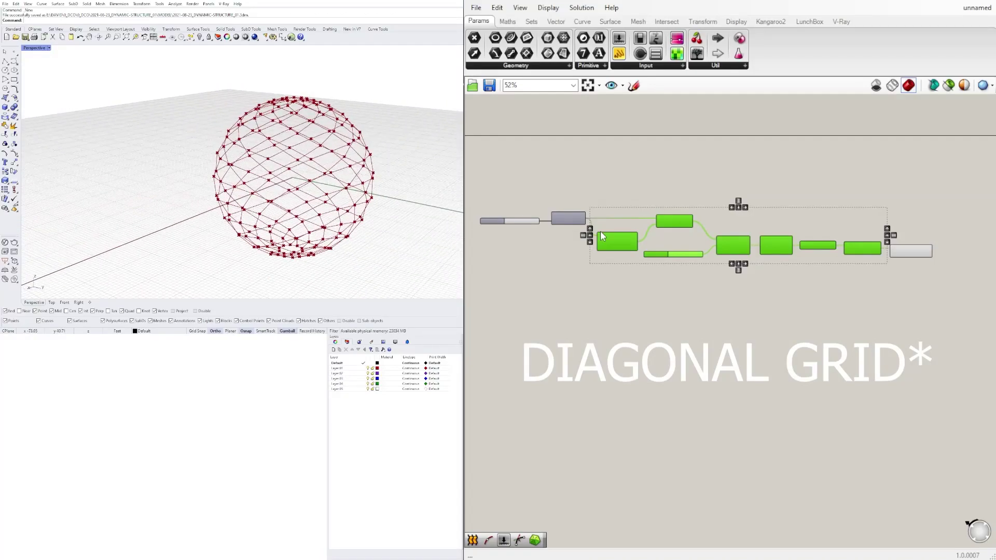
scroll(871, 227, up, 3)
click(870, 224)
scroll(867, 268, up, 1)
click(864, 260)
right_click(864, 258)
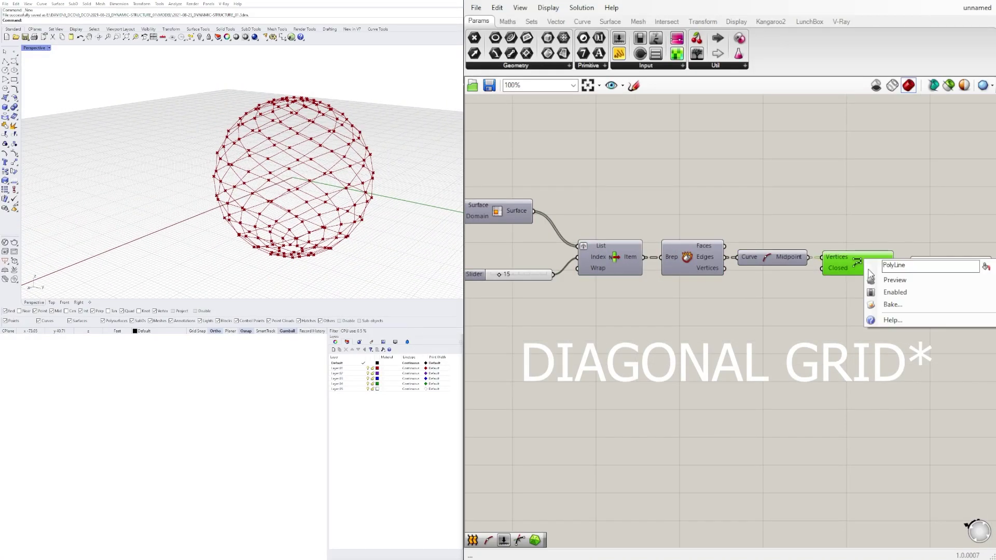
click(869, 279)
click(831, 294)
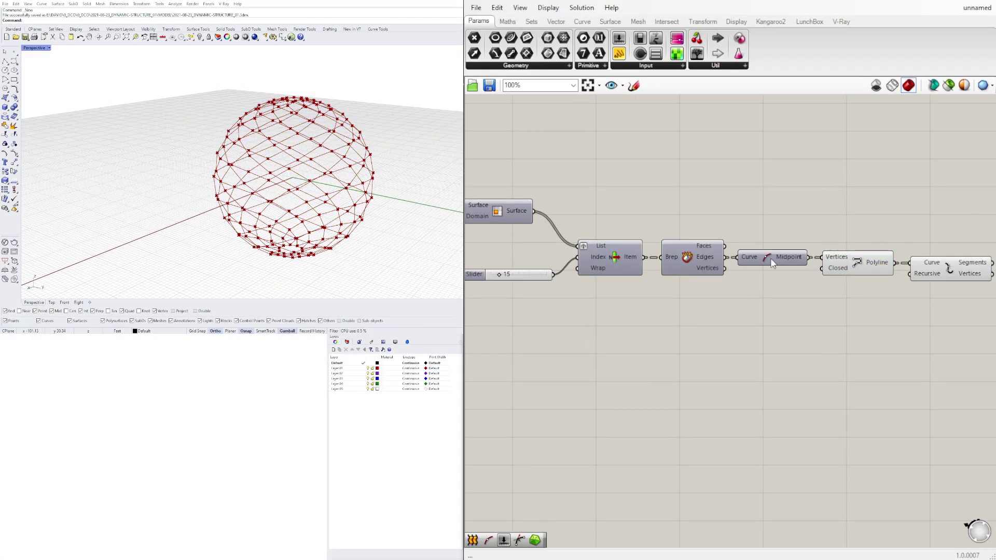
Step: Inspect the exploded segments on the sphere and turn the Deconstruct Brep component's preview back on
right_drag(833, 247, 717, 236)
click(826, 252)
scroll(358, 153, up, 5)
right_drag(320, 149, 263, 147)
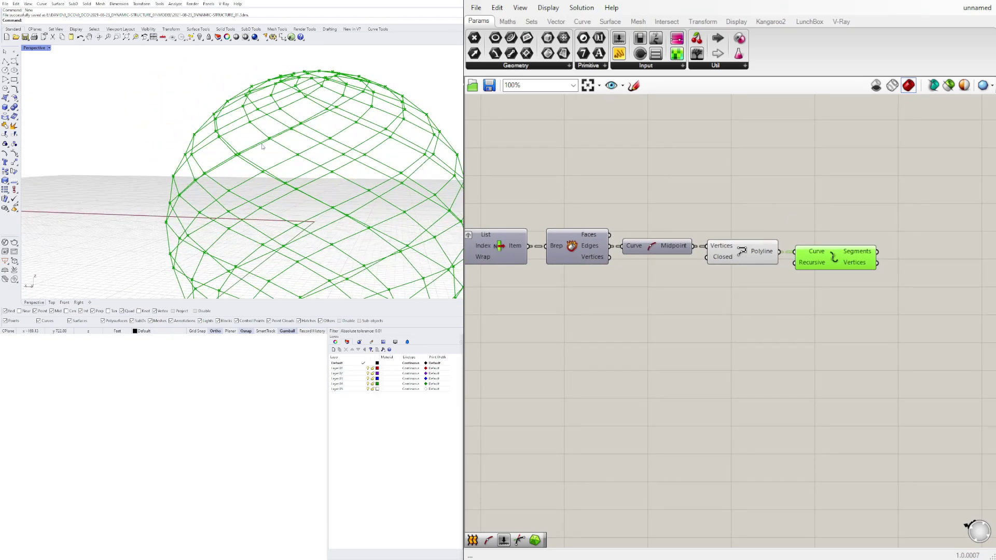
scroll(169, 127, up, 5)
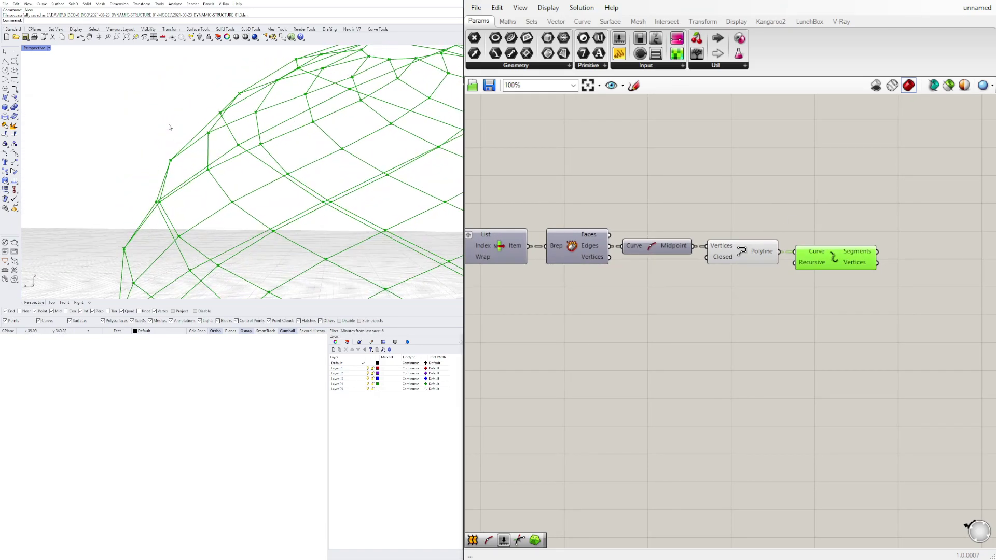
click(590, 207)
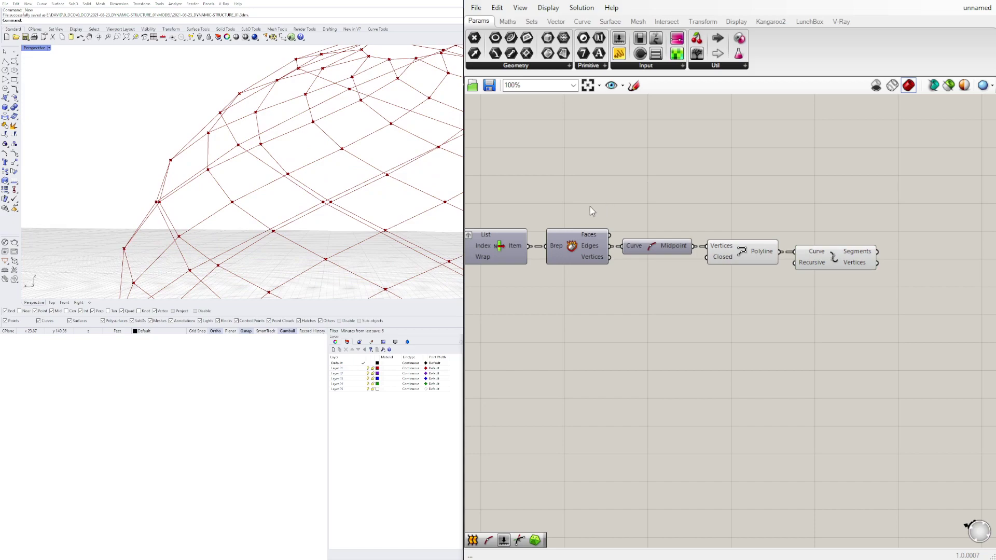
right_click(575, 246)
click(589, 267)
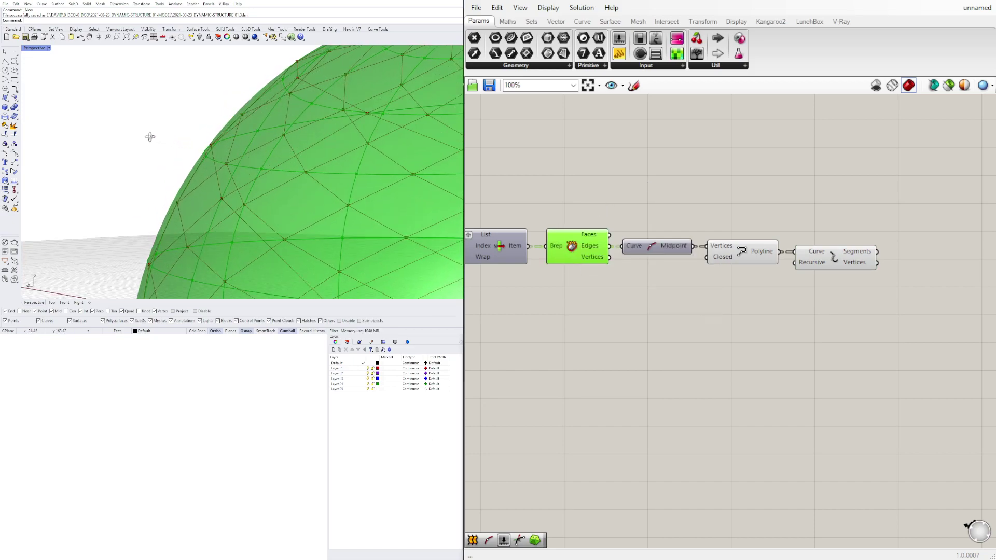
Step: Delete the Explode component and move PolyLine above the Curve Middle component's row
right_drag(150, 136, 291, 140)
scroll(242, 140, down, 8)
scroll(304, 155, up, 7)
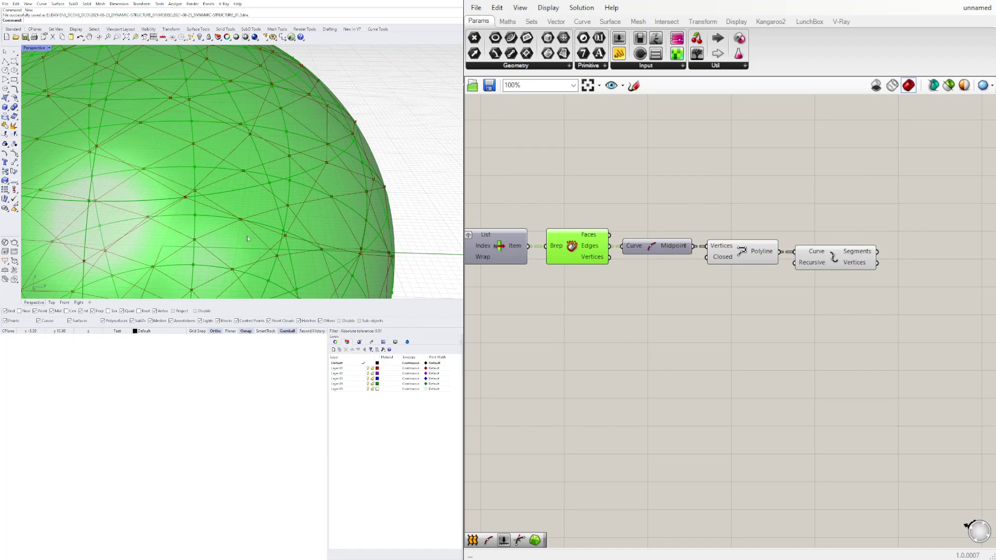
right_drag(186, 194, 187, 112)
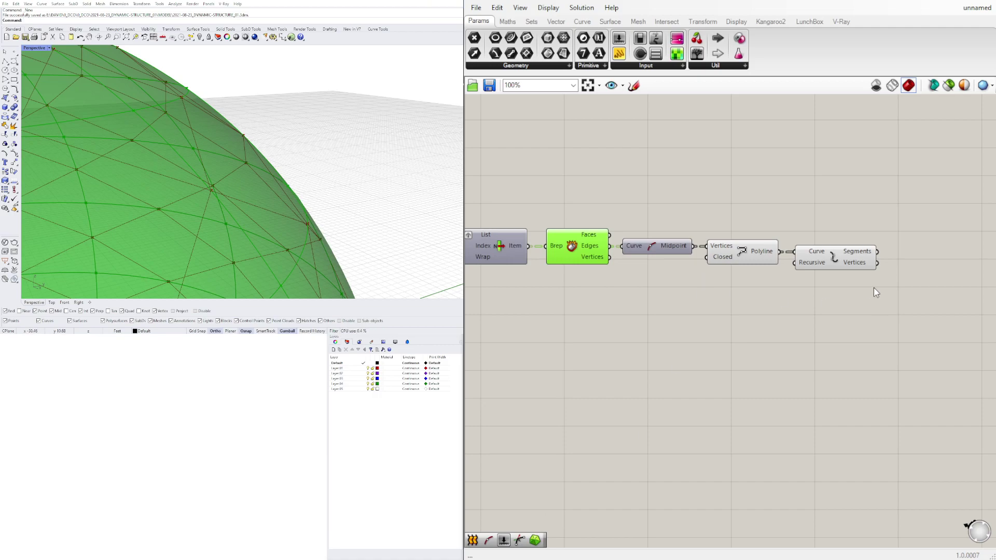
scroll(250, 125, down, 8)
right_drag(251, 156, 290, 166)
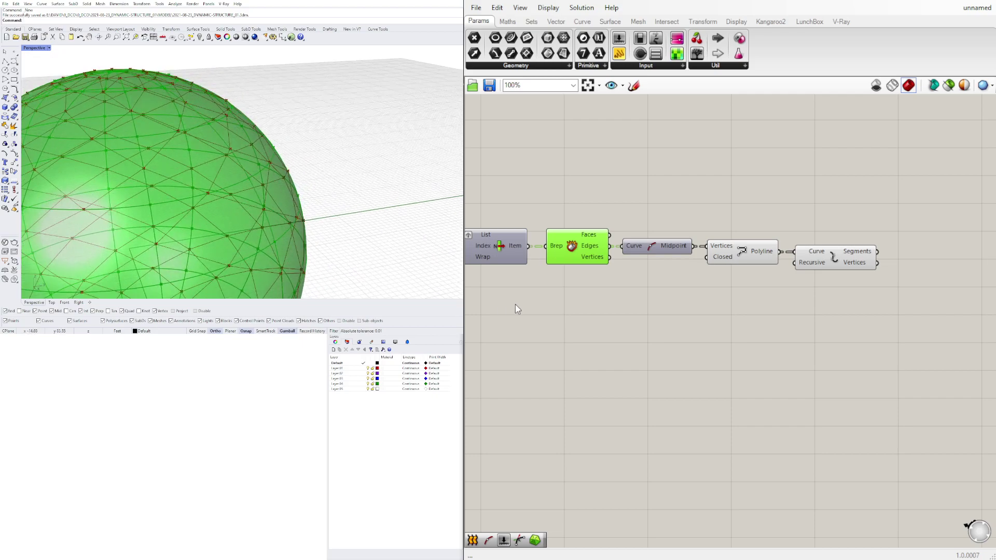
click(664, 312)
click(852, 251)
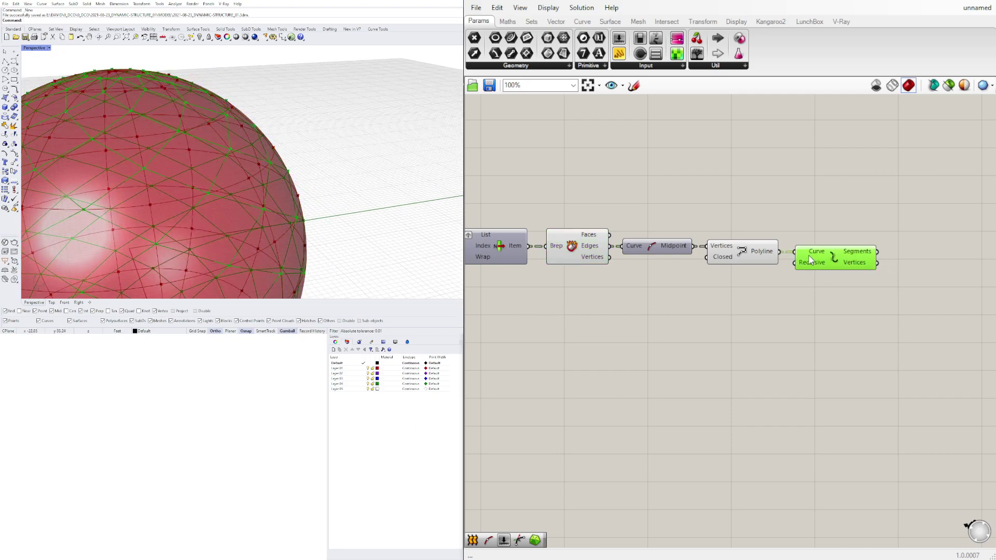
key(Delete)
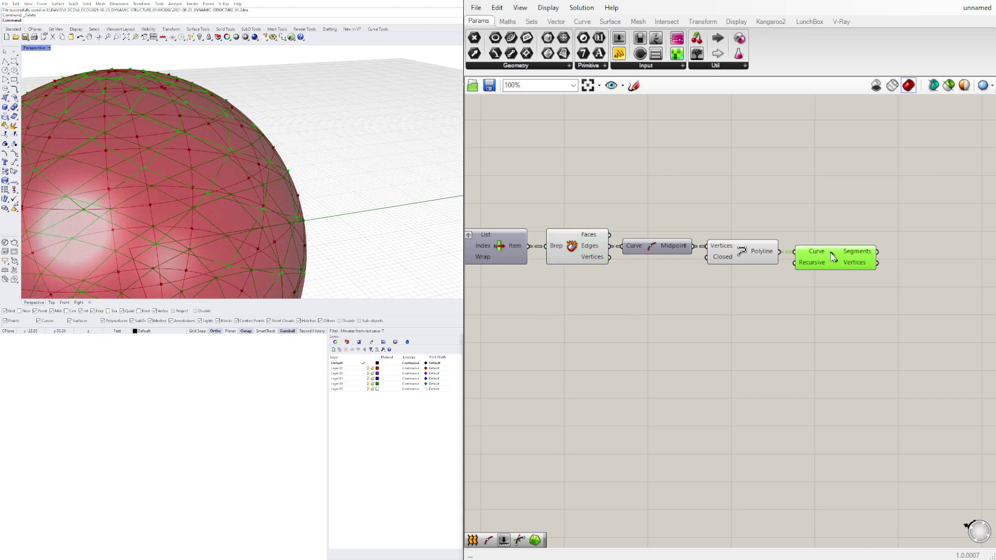
key(Delete)
drag(742, 257, 758, 221)
Step: Remove the graft from the List Item component's List input
mouse_move(259, 137)
right_down()
mouse_move(248, 200)
mouse_move(252, 151)
right_up()
right_drag(580, 261, 630, 250)
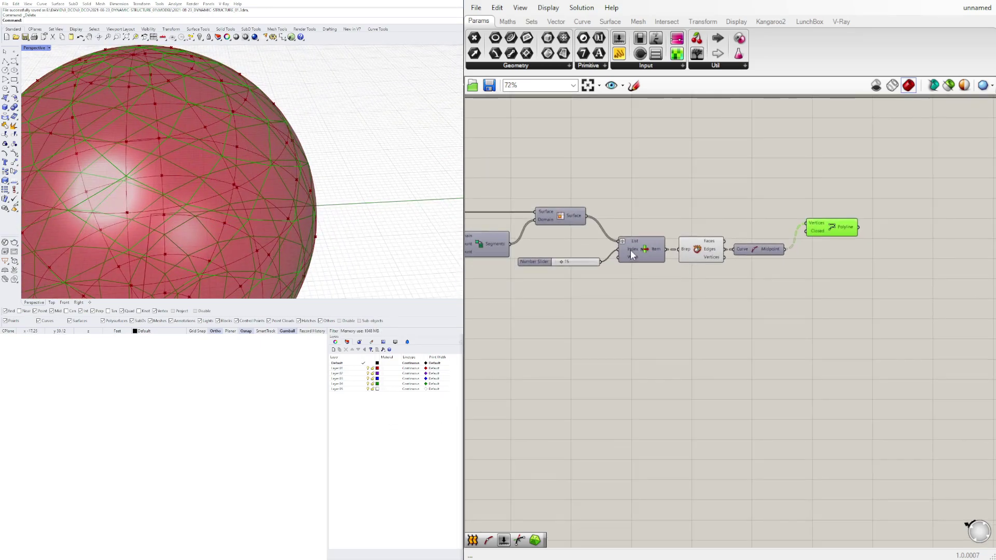
scroll(592, 232, up, 3)
right_click(602, 233)
click(629, 328)
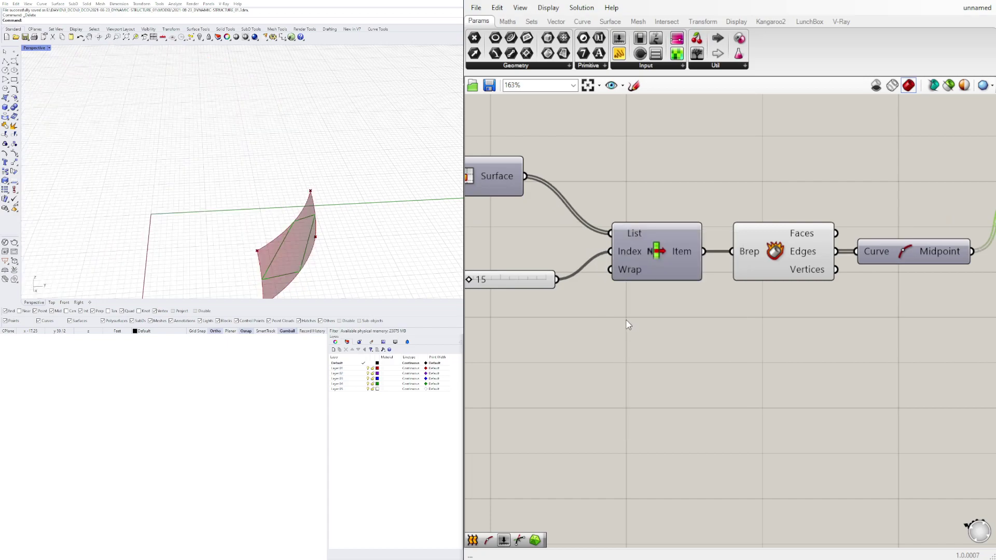
Step: Move the Curve Middle and PolyLine components farther from Deconstruct Brep and line them up in a row
scroll(349, 201, down, 4)
right_drag(345, 204, 294, 117)
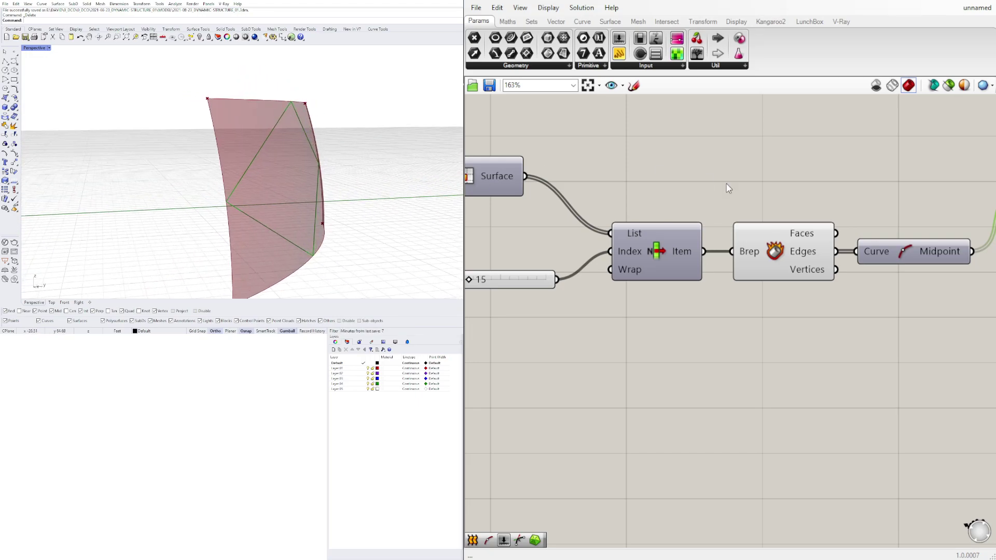
scroll(729, 189, down, 3)
right_drag(407, 160, 384, 151)
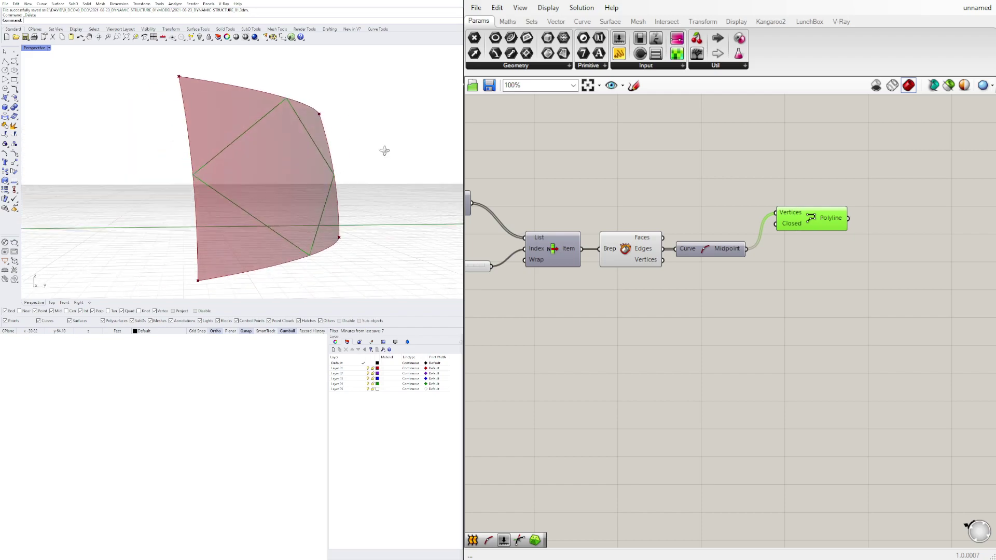
click(631, 252)
drag(815, 283, 712, 199)
drag(703, 253, 724, 265)
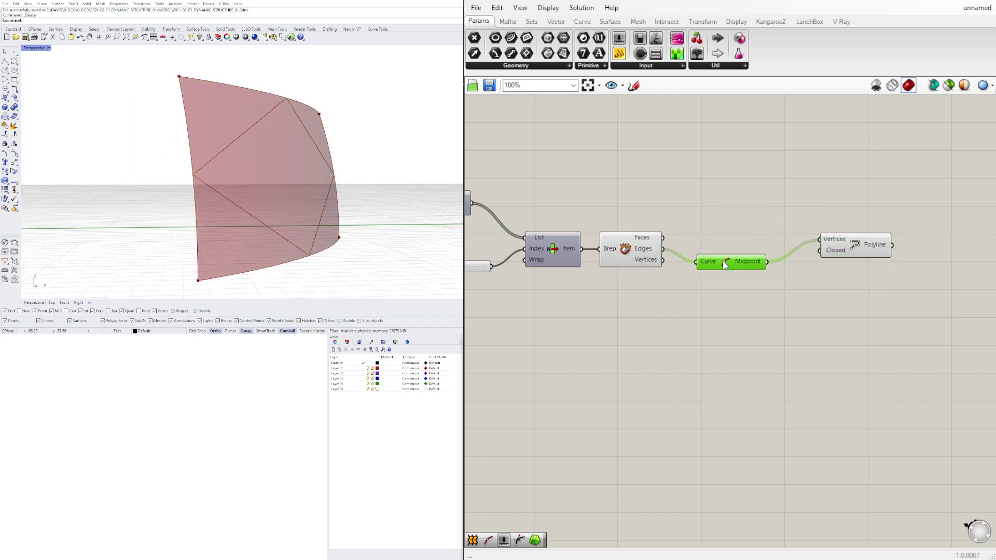
drag(837, 246, 809, 269)
click(779, 289)
Step: Add an Evaluate Surface component above the Curve Middle component
click(664, 248)
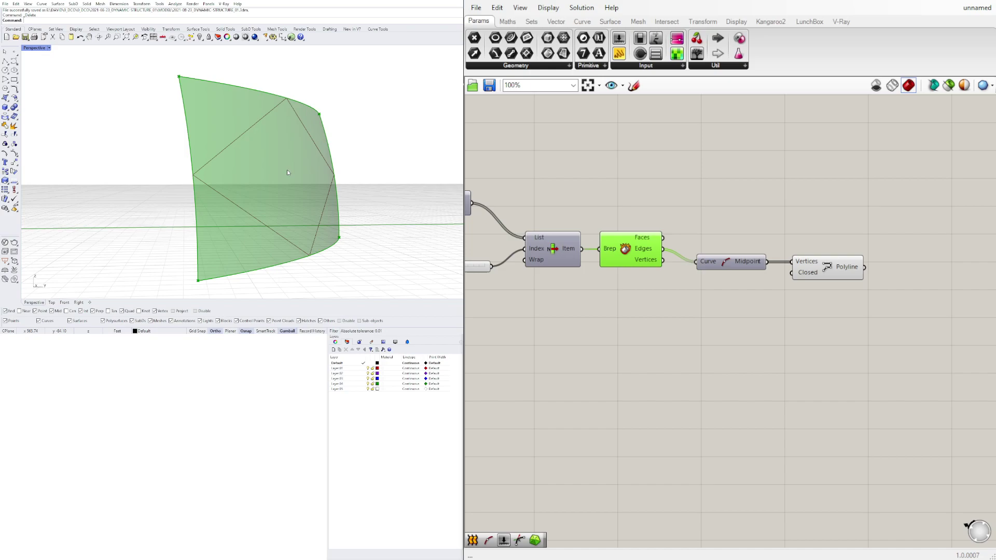
double_click(719, 202)
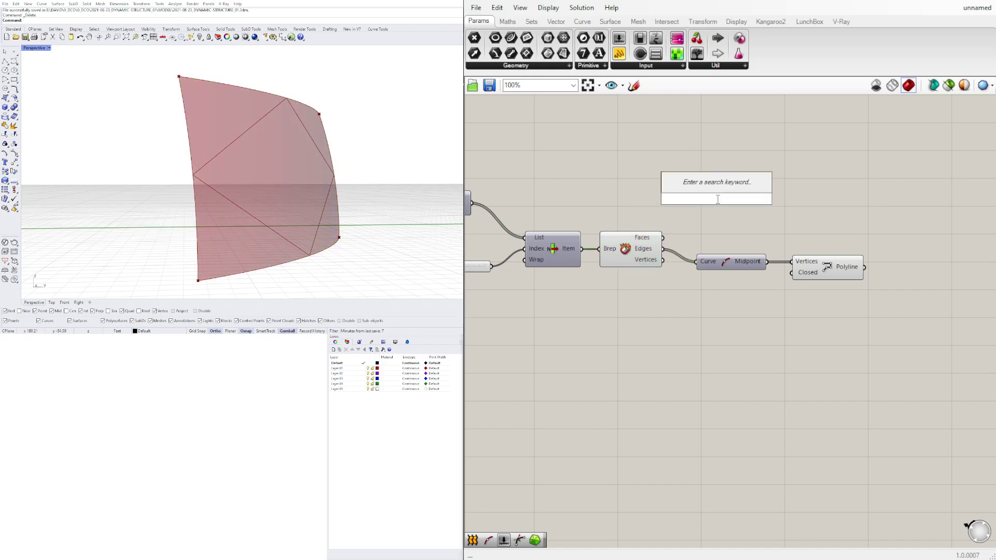
text(eval)
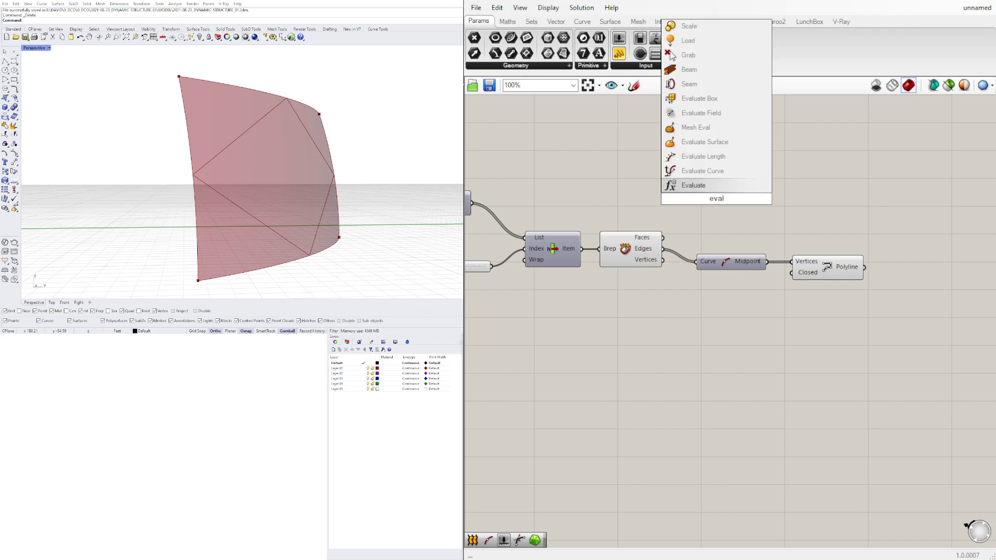
click(704, 142)
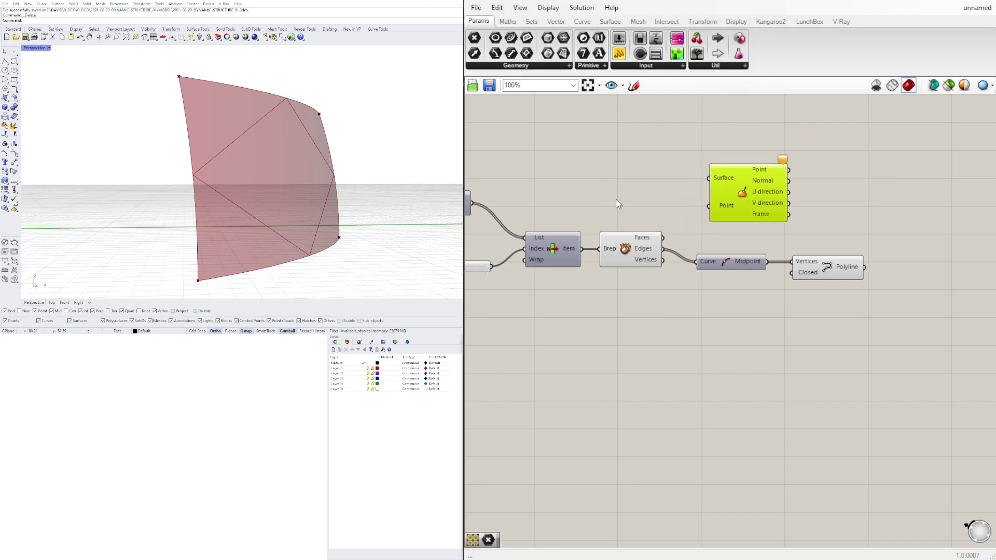
Step: Connect Deconstruct Brep's Faces output to the Evaluate Surface component's Surface input and reparameterize that input
drag(663, 237, 706, 179)
right_click(720, 182)
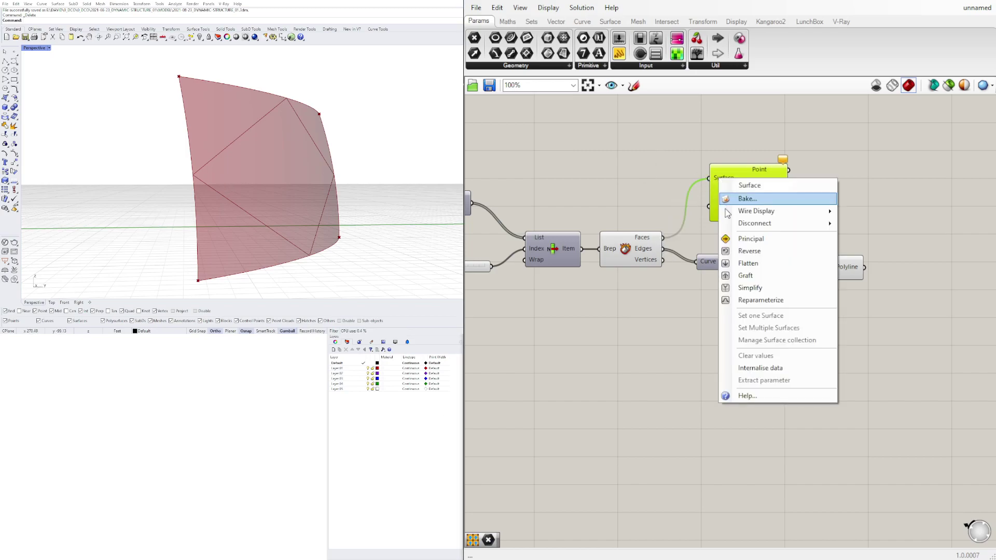
click(757, 299)
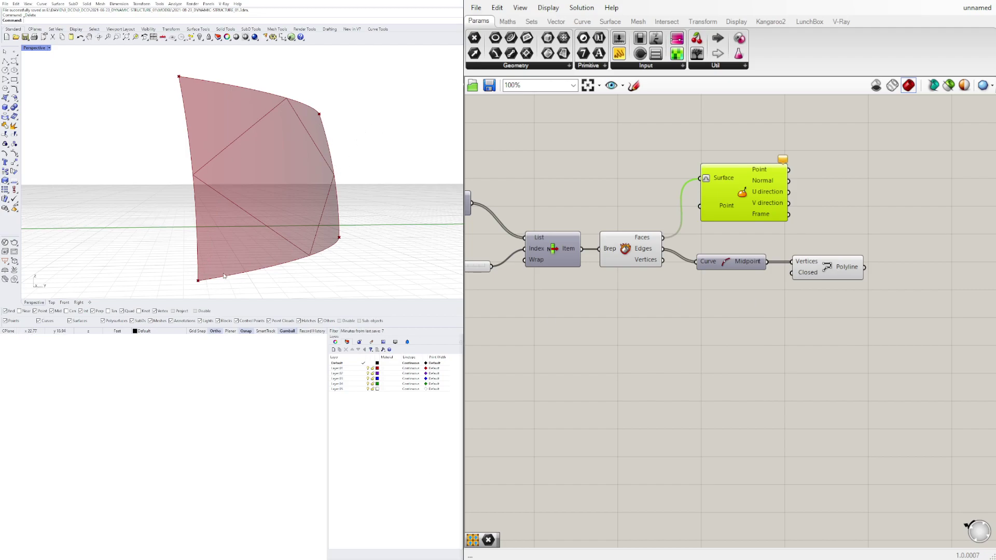
Step: Add a Construct Point component and drive its X, Y and Z coordinates with one number slider set to 0.5
double_click(622, 186)
text(cons)
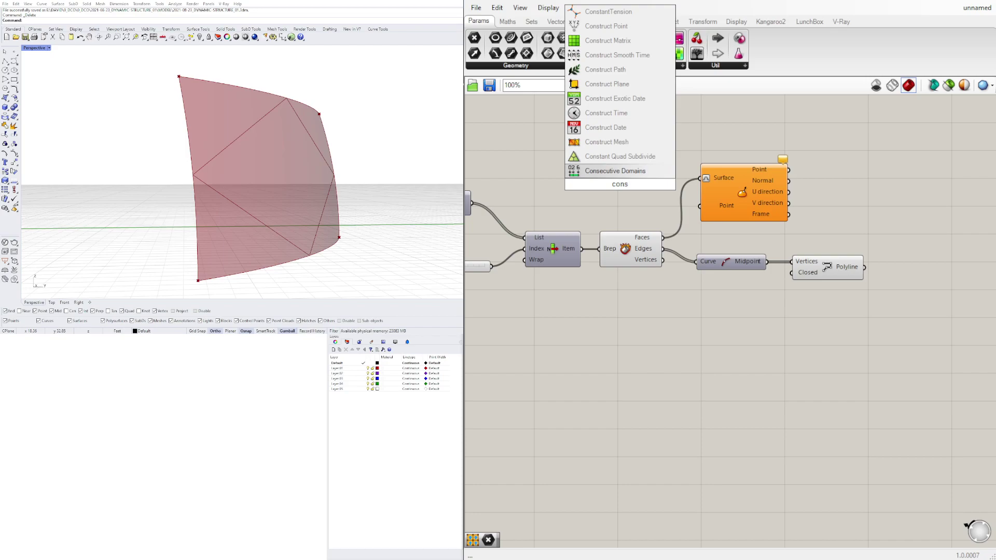
click(611, 25)
right_drag(531, 181, 589, 185)
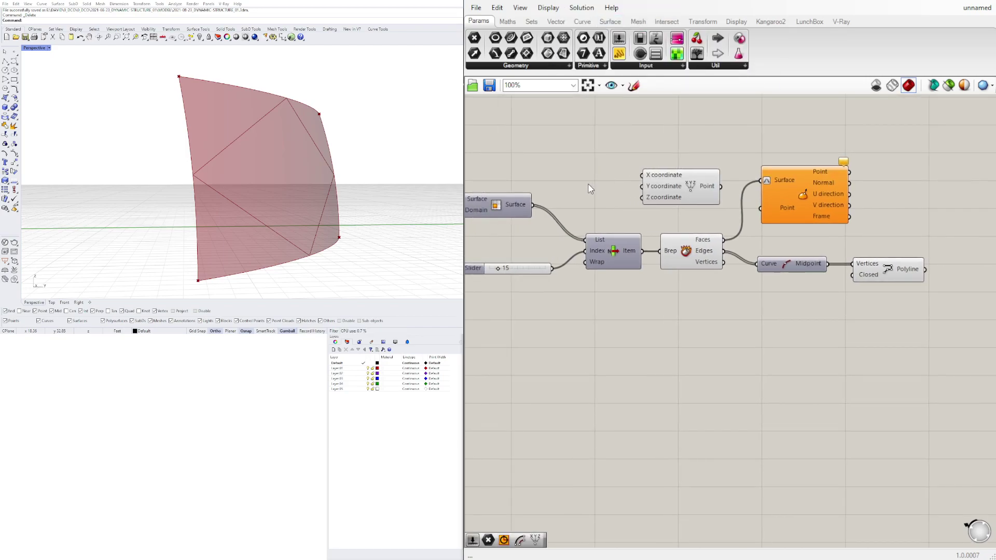
double_click(589, 185)
text(.5)
key(Return)
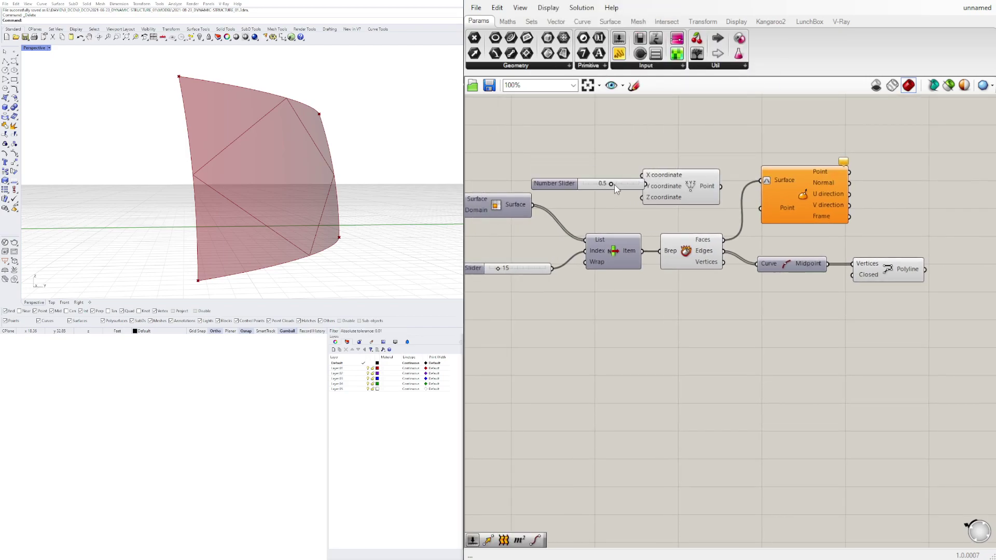
drag(569, 187, 544, 184)
mouse_move(630, 177)
mouse_down()
mouse_move(641, 176)
mouse_move(641, 187)
mouse_up()
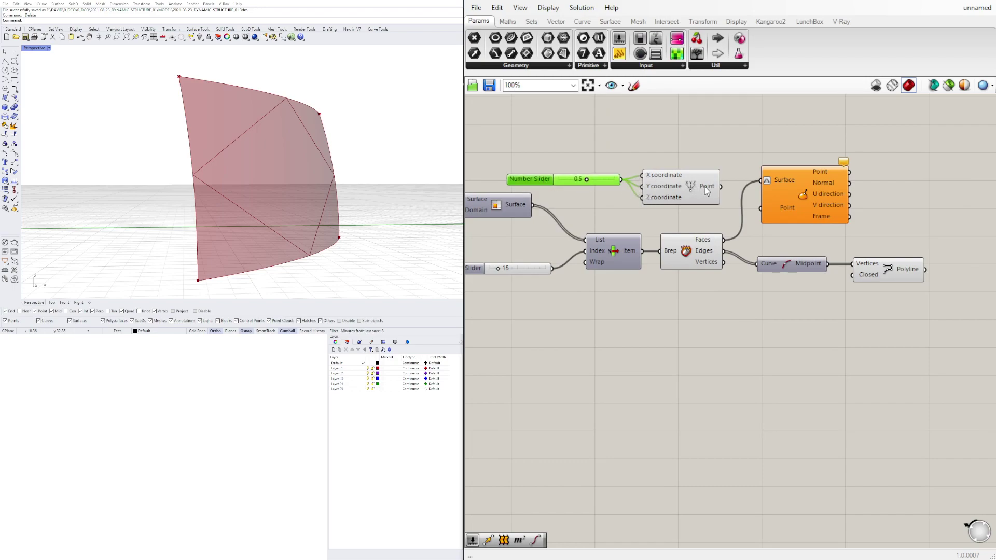
Step: Connect the constructed point to Evaluate Surface's Point input and move Evaluate Surface farther above the Curve Middle row
drag(721, 188, 762, 209)
right_drag(378, 165, 314, 190)
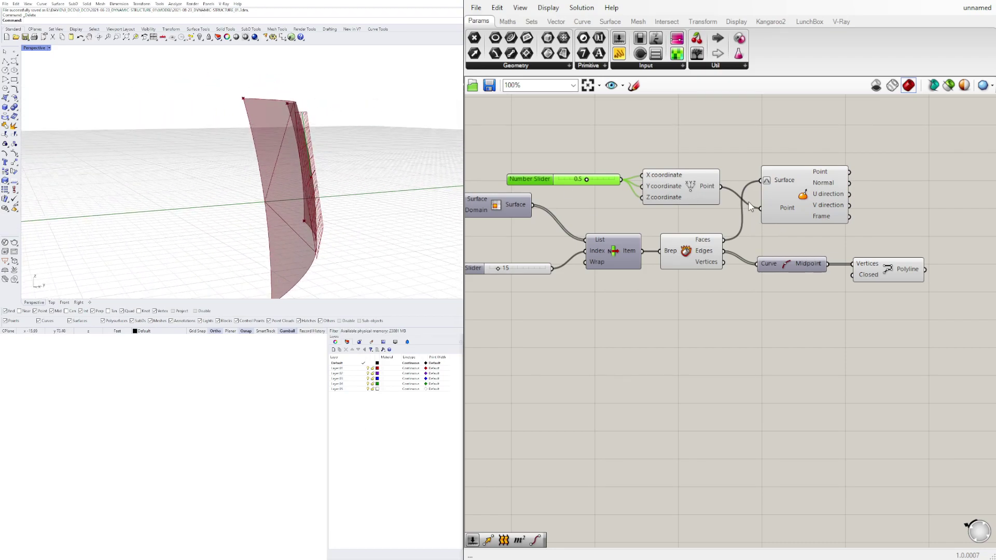
drag(817, 217, 825, 192)
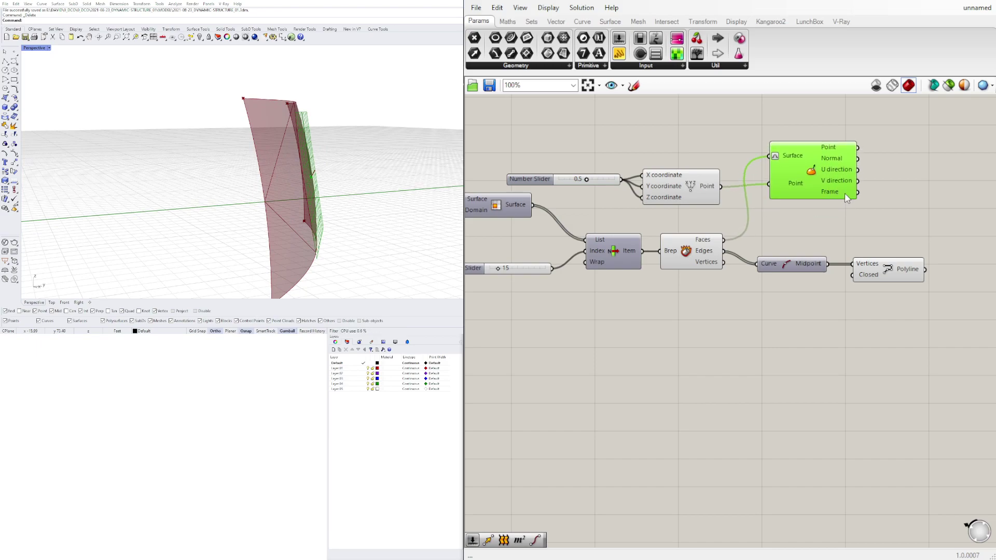
right_drag(356, 143, 364, 140)
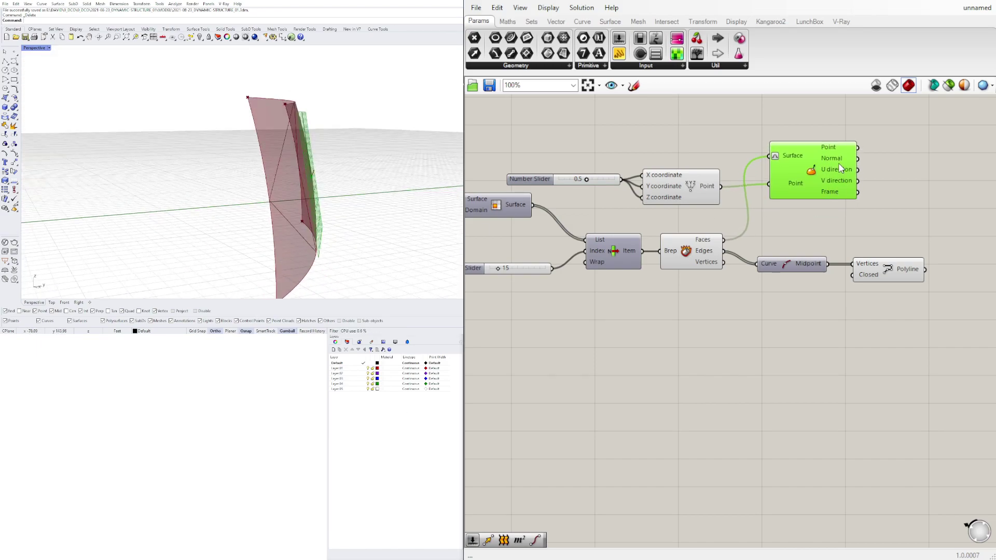
right_drag(319, 170, 326, 164)
click(902, 267)
Step: Add the Project component that projects a curve onto a Brep and place it beyond the Evaluate Surface and PolyLine components
right_drag(903, 219, 787, 219)
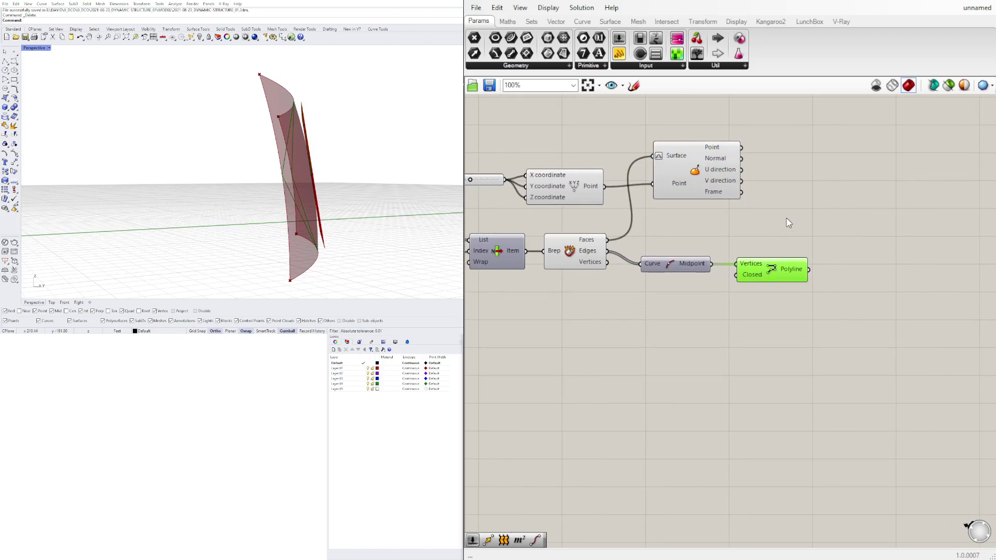
double_click(820, 203)
text(p)
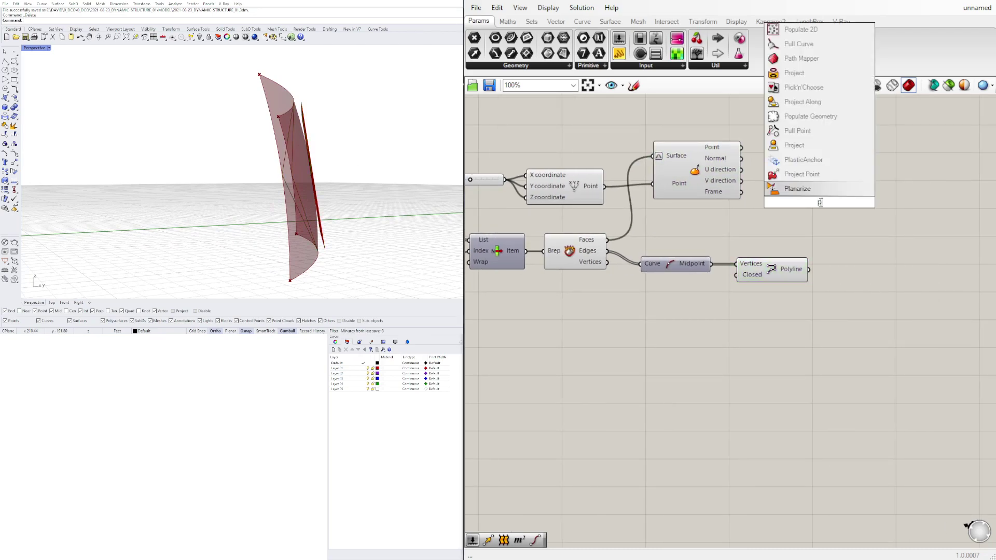
text(ro)
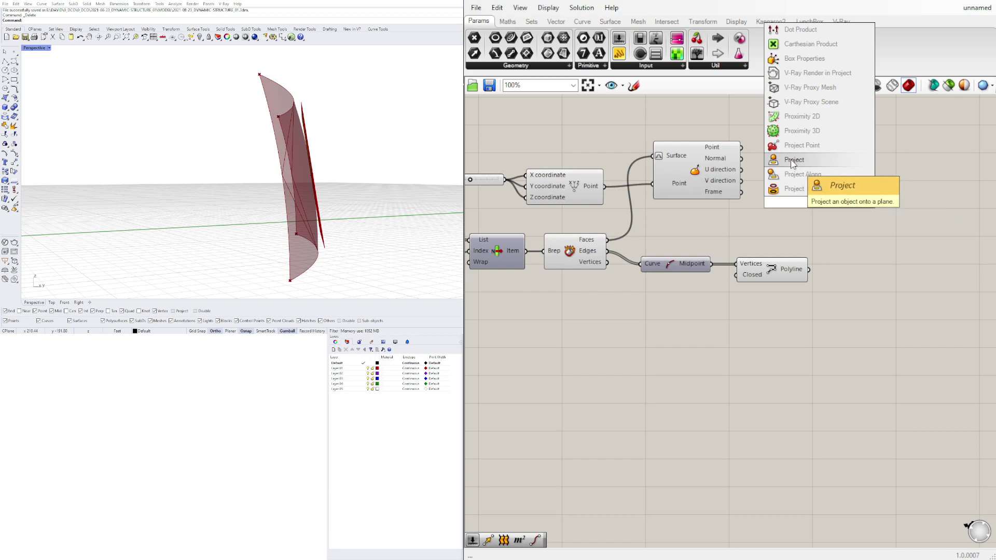
click(794, 188)
drag(795, 190, 879, 192)
click(744, 241)
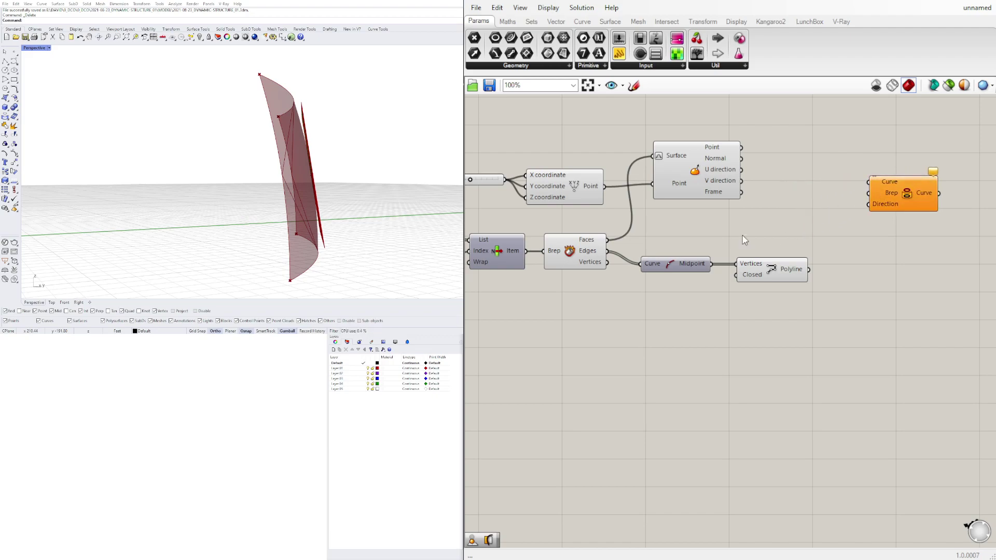
Step: Feed the Project component with the brep faces as Brep, the polyline as Curve and the evaluated surface normal as Direction
click(588, 251)
drag(606, 240, 872, 196)
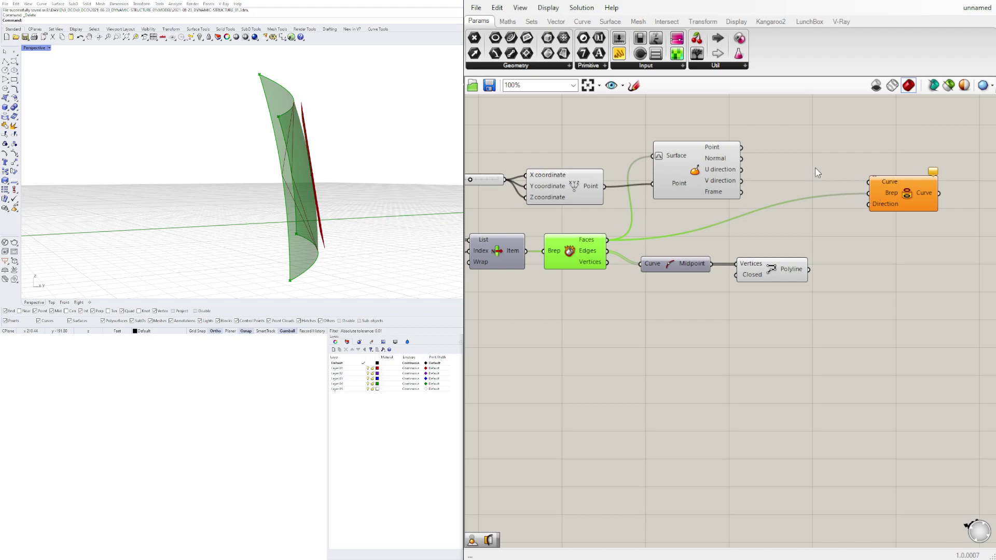
click(817, 172)
click(792, 277)
drag(814, 266, 907, 209)
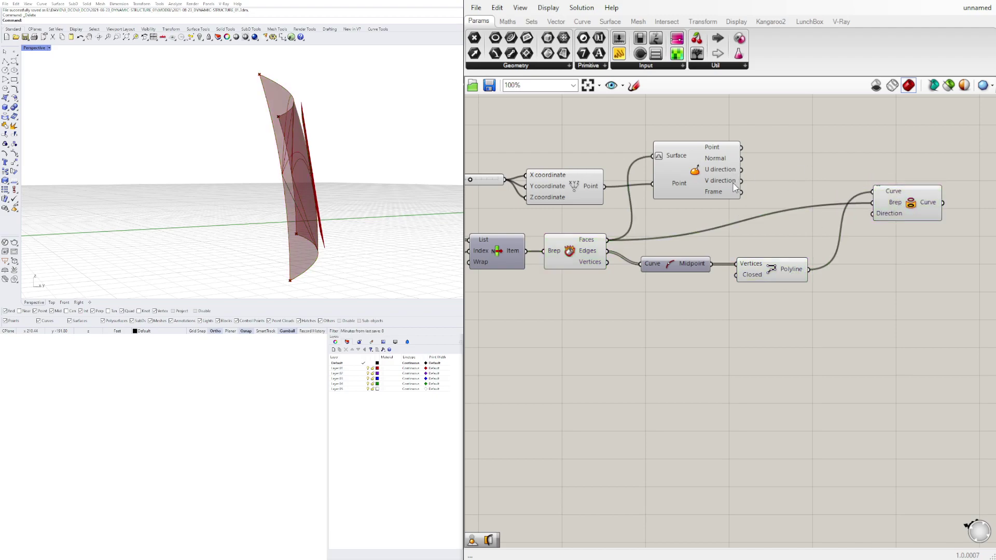
drag(742, 158, 873, 213)
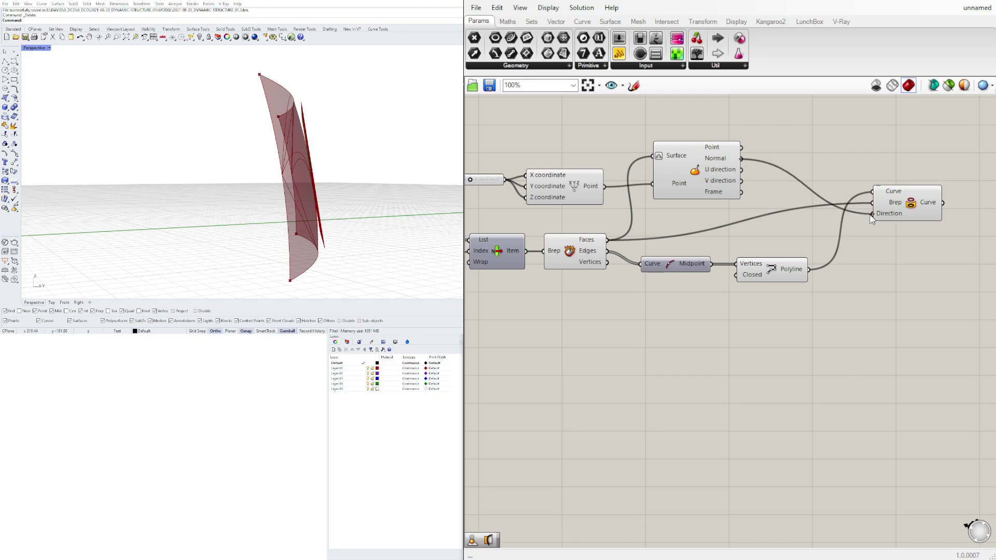
right_drag(301, 155, 382, 174)
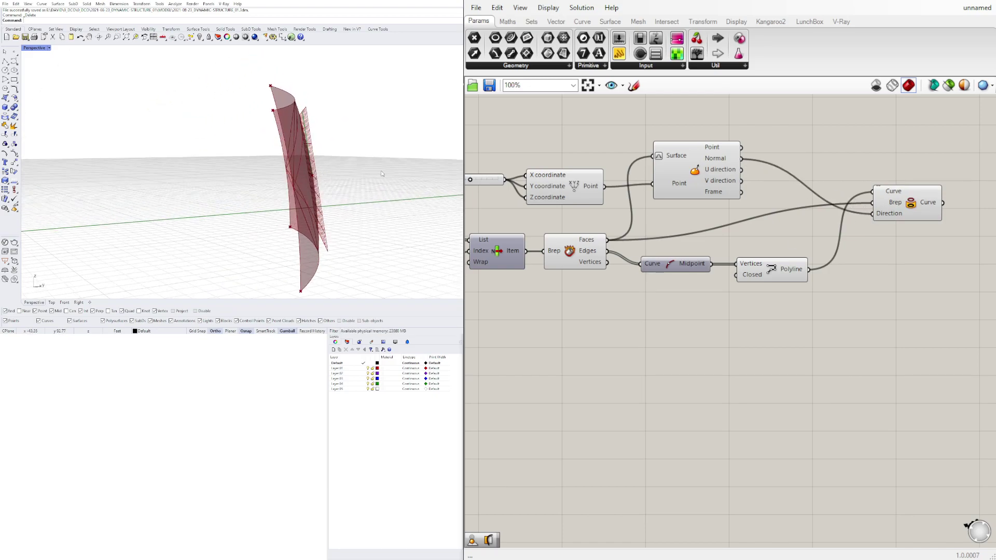
Step: Turn off the preview of the PolyLine component
click(772, 271)
right_click(776, 272)
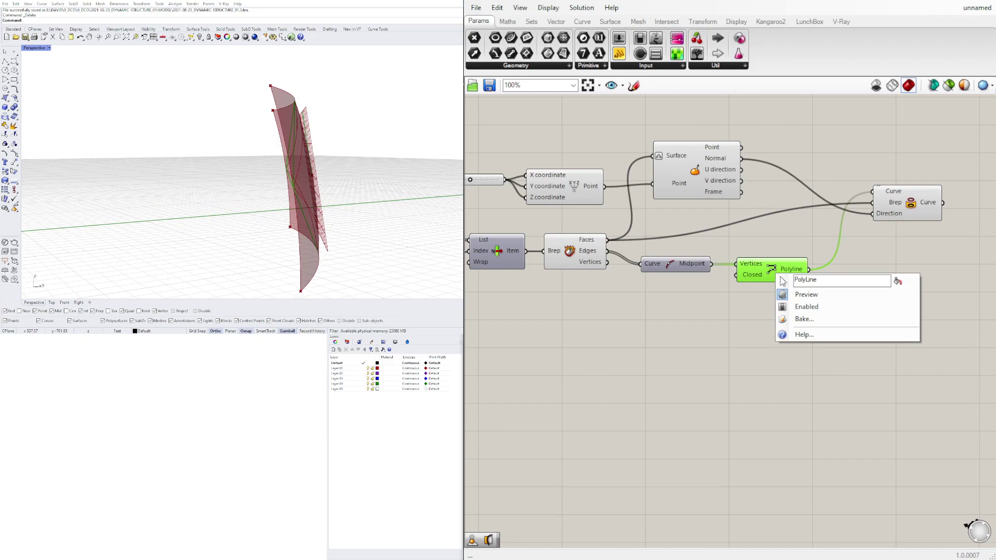
click(793, 295)
right_drag(364, 166, 340, 171)
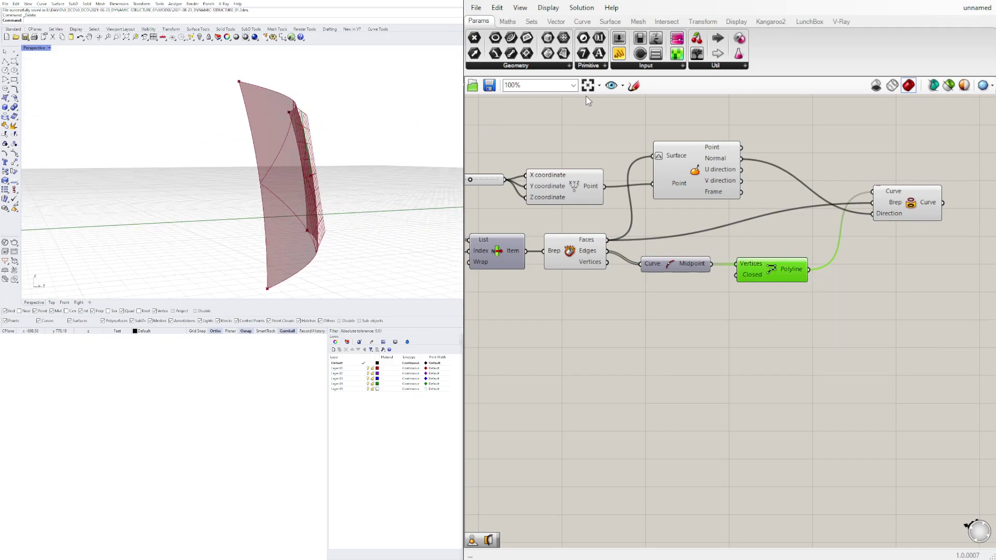
Step: Graft the List input of the List Item component so that every sphere panel is processed
click(600, 127)
scroll(622, 174, down, 3)
right_drag(616, 186, 686, 195)
scroll(773, 269, down, 1)
scroll(675, 250, up, 2)
right_drag(674, 249, 711, 256)
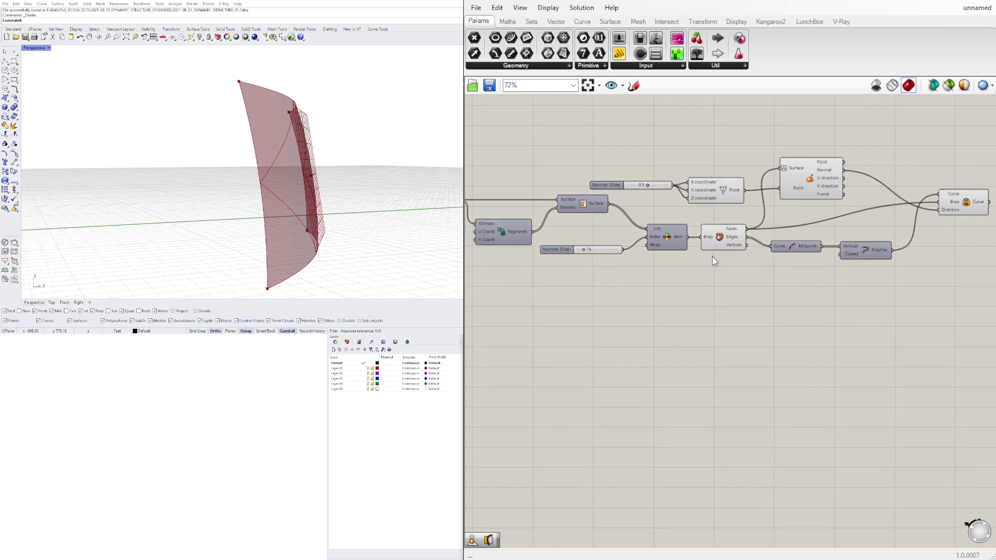
scroll(664, 234, up, 2)
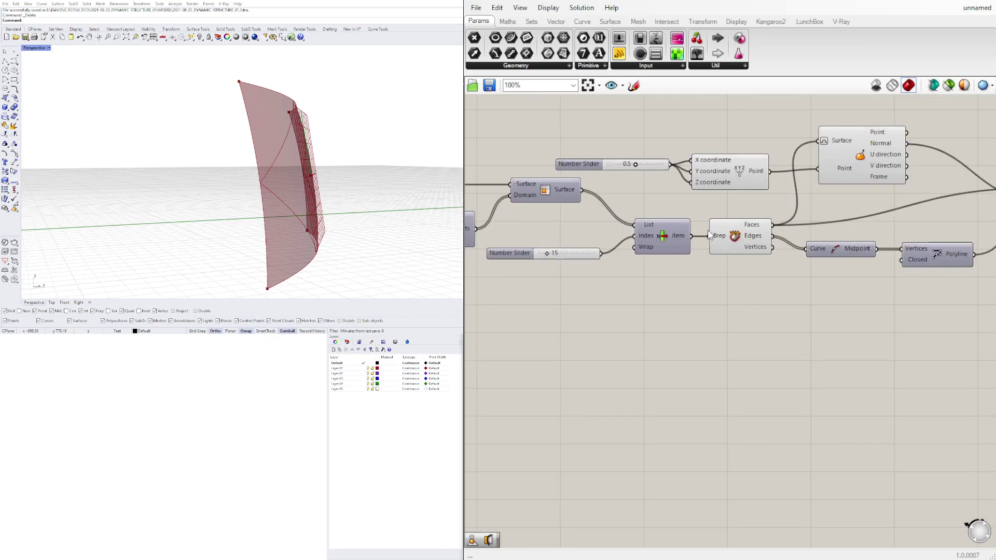
right_click(649, 226)
click(677, 324)
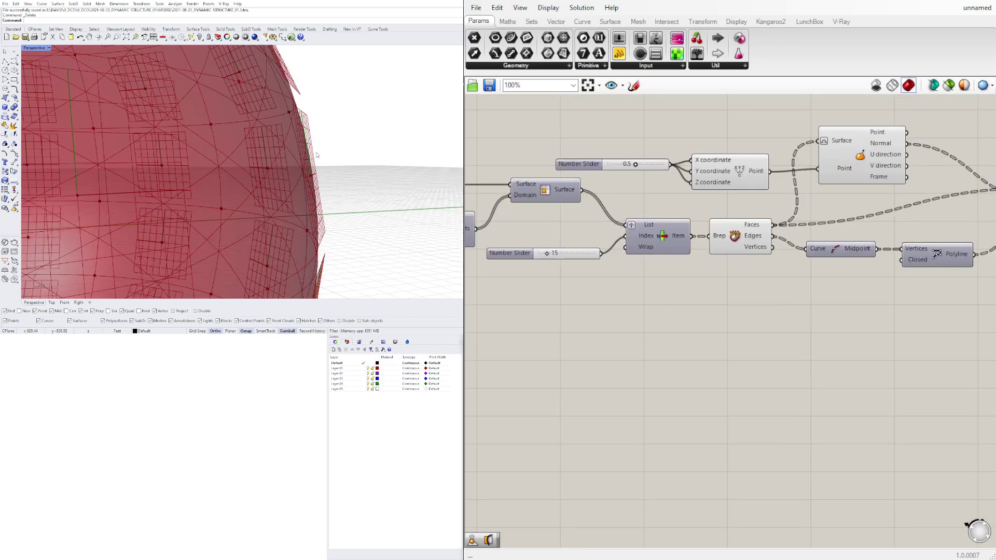
Step: Disable the preview of all components upstream of the Project component, leaving only the projected curves displayed
scroll(317, 155, down, 4)
scroll(763, 285, down, 4)
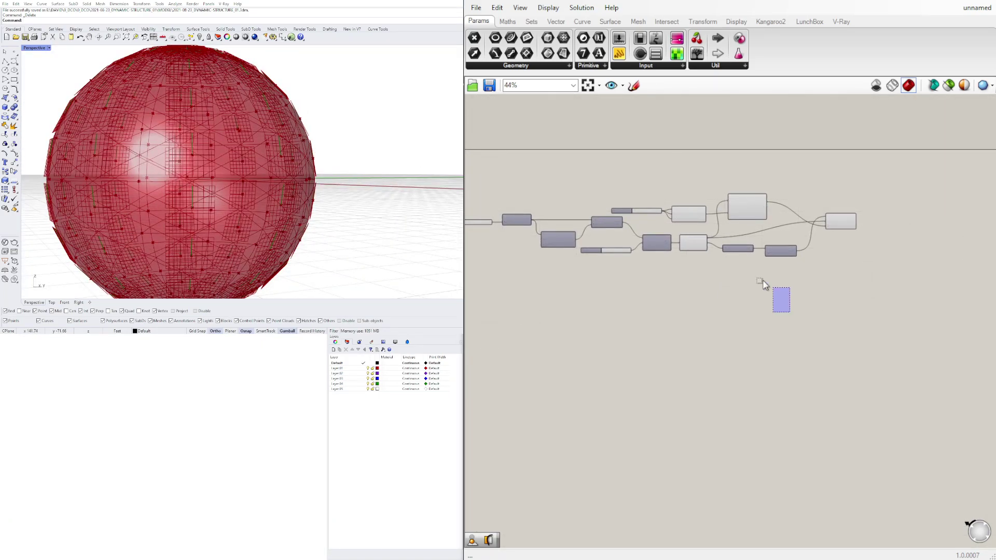
drag(763, 285, 470, 169)
middle_click(496, 176)
click(528, 138)
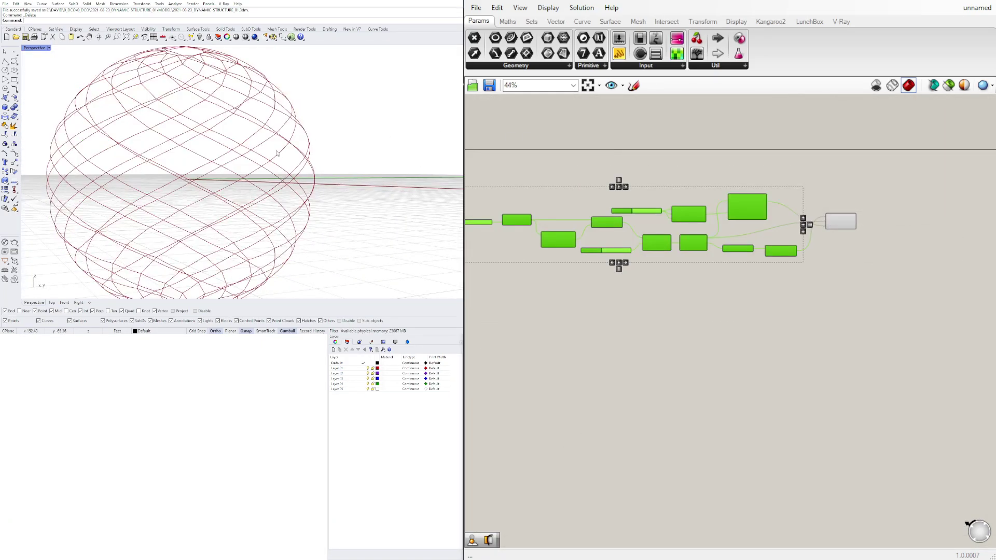
Step: Examine the projected curve lattice on the sphere from several angles and distances
right_drag(363, 156, 325, 147)
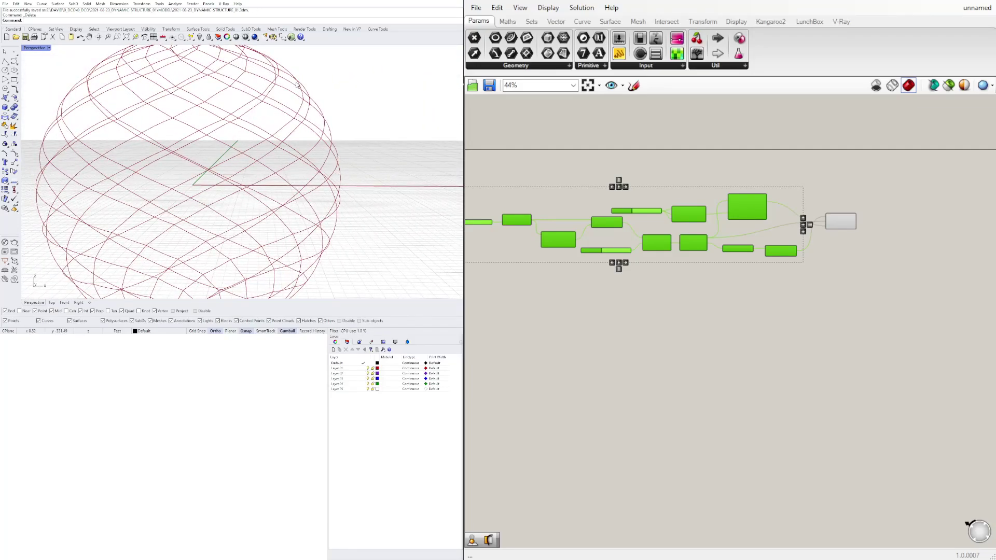
scroll(303, 96, up, 4)
right_drag(302, 96, 204, 120)
scroll(250, 123, down, 2)
scroll(250, 123, down, 3)
scroll(203, 120, up, 8)
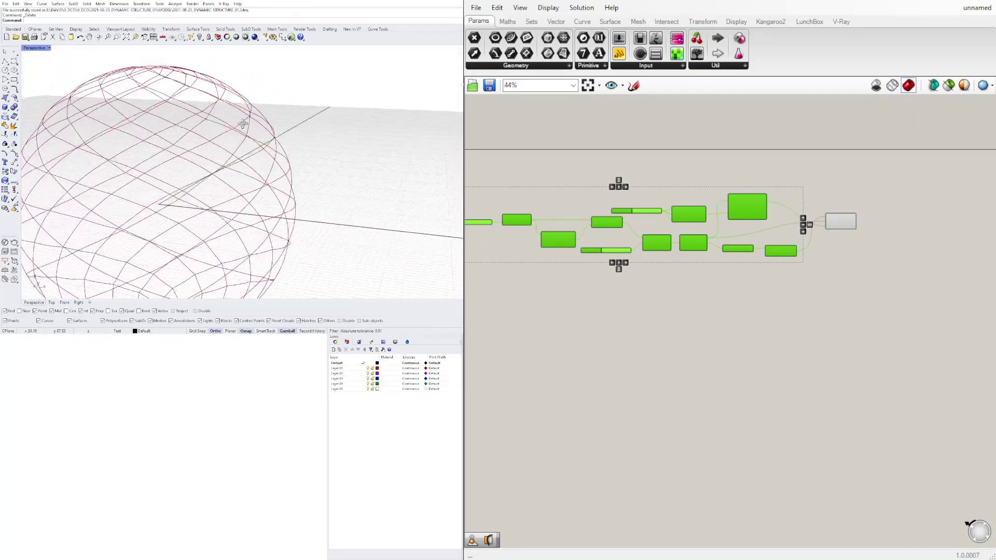
scroll(291, 113, down, 8)
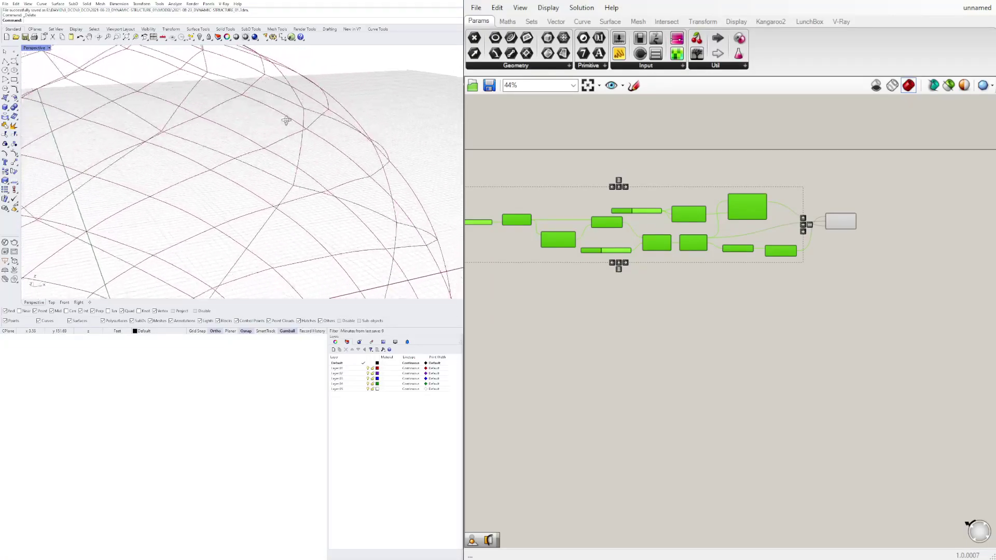
mouse_move(279, 101)
right_down()
mouse_move(227, 98)
mouse_move(268, 113)
right_up()
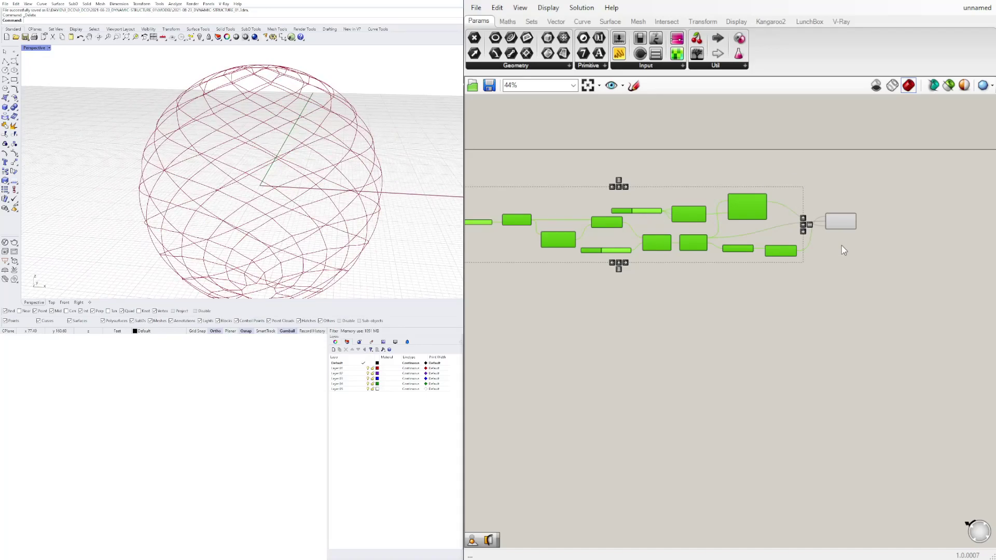
Step: Shift the Project component slightly down to straighten its wire from the Faces output
scroll(842, 245, up, 3)
click(846, 217)
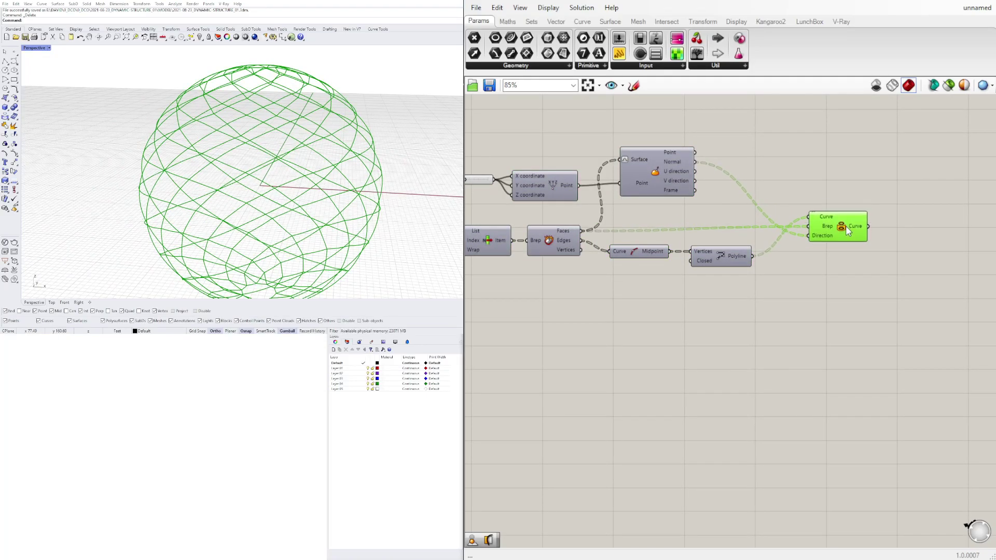
drag(846, 226, 846, 231)
click(858, 282)
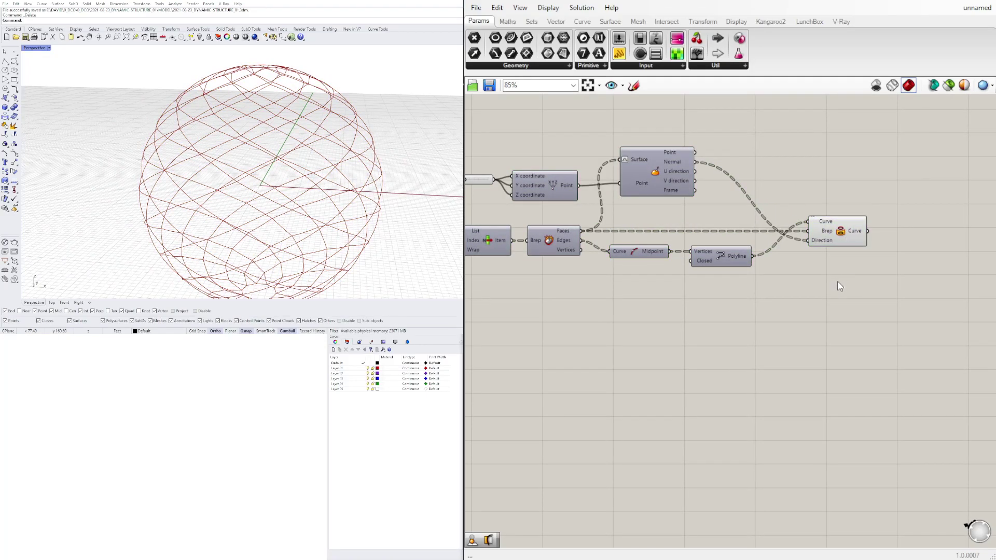
click(841, 226)
Step: Add a MultiPipe component and place it after the Project component, leaving room between them for inputs
right_drag(912, 322, 827, 294)
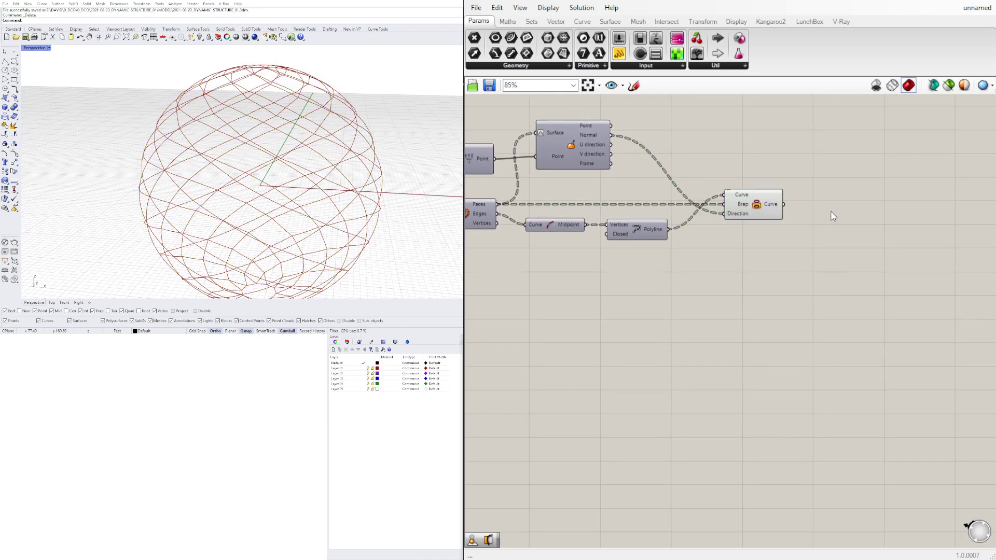
double_click(832, 211)
text(mul)
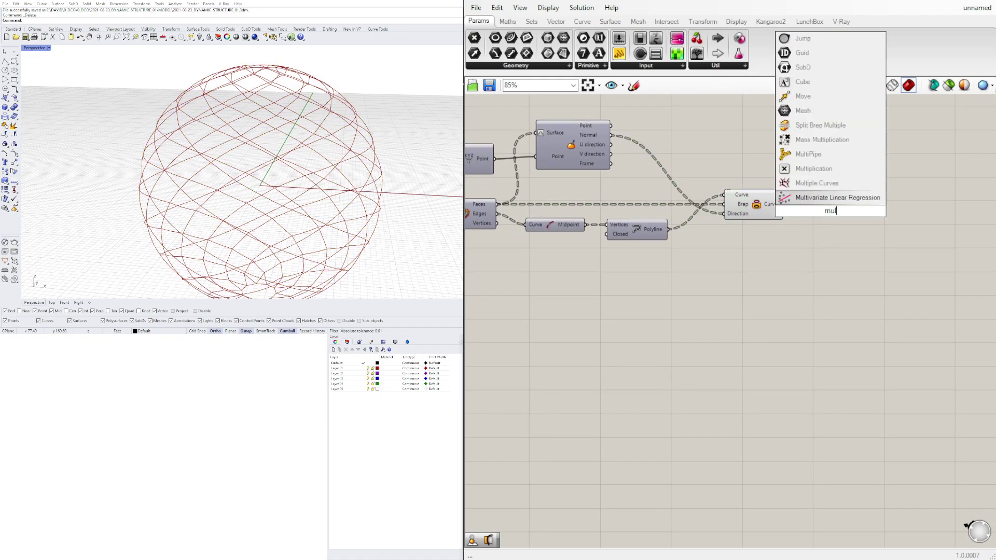
click(808, 154)
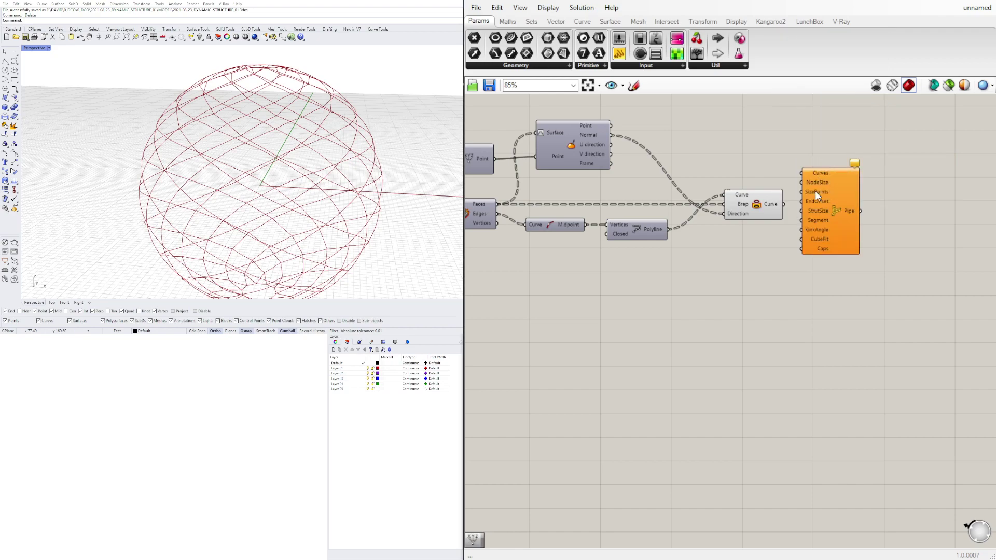
scroll(819, 193, up, 3)
drag(822, 195, 899, 239)
right_drag(744, 228, 684, 204)
scroll(679, 251, down, 1)
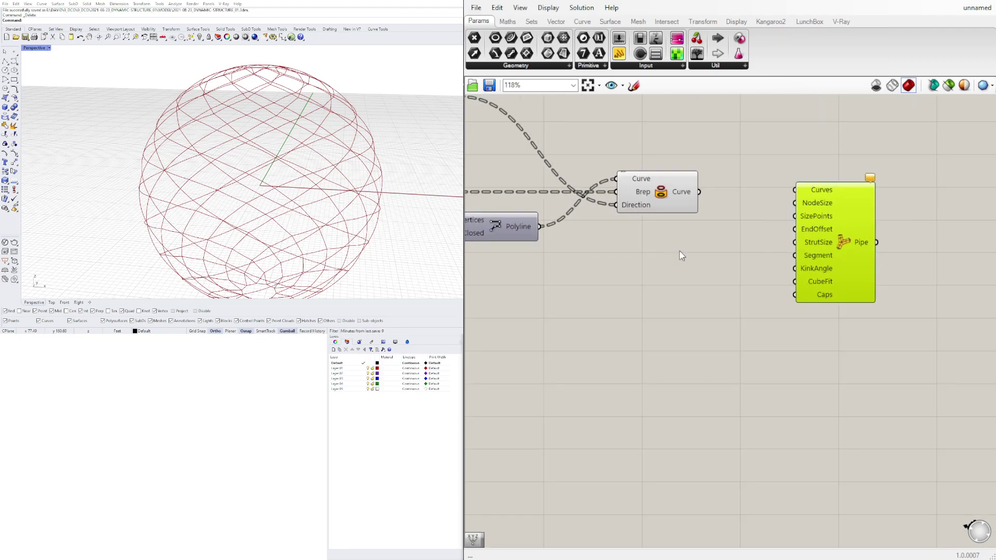
drag(826, 239, 835, 254)
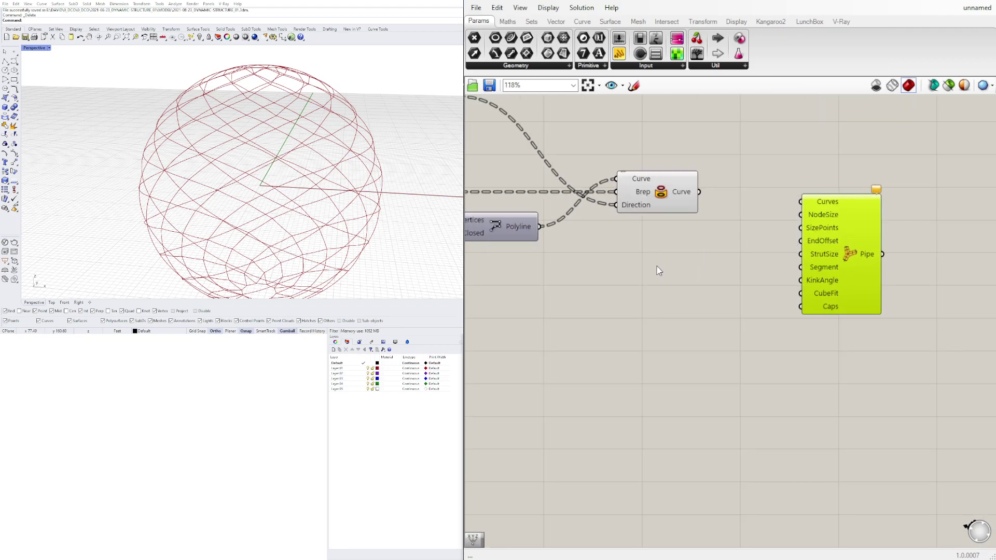
Step: Connect the Curve output of the Project component to the Curves input of MultiPipe
double_click(620, 274)
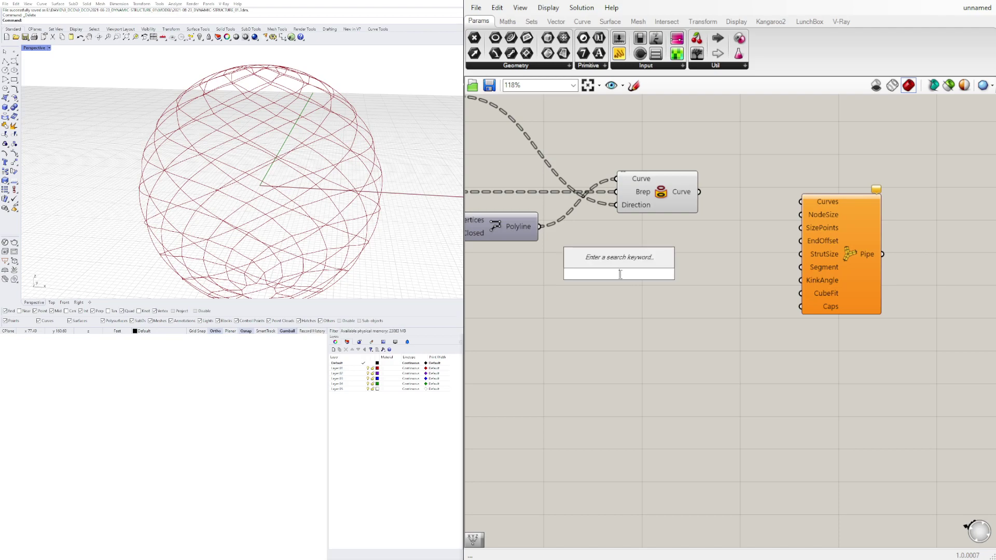
drag(700, 192, 801, 201)
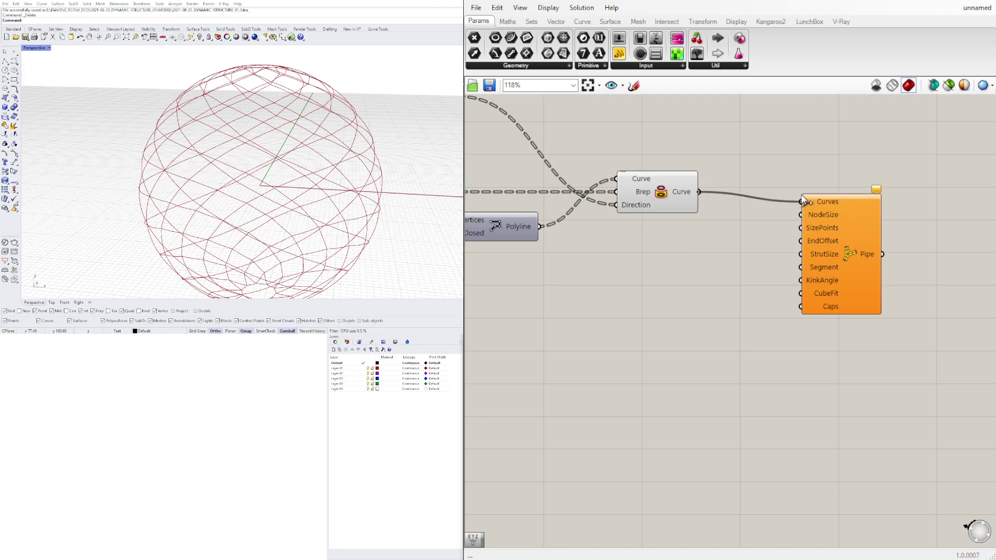
click(818, 222)
click(778, 259)
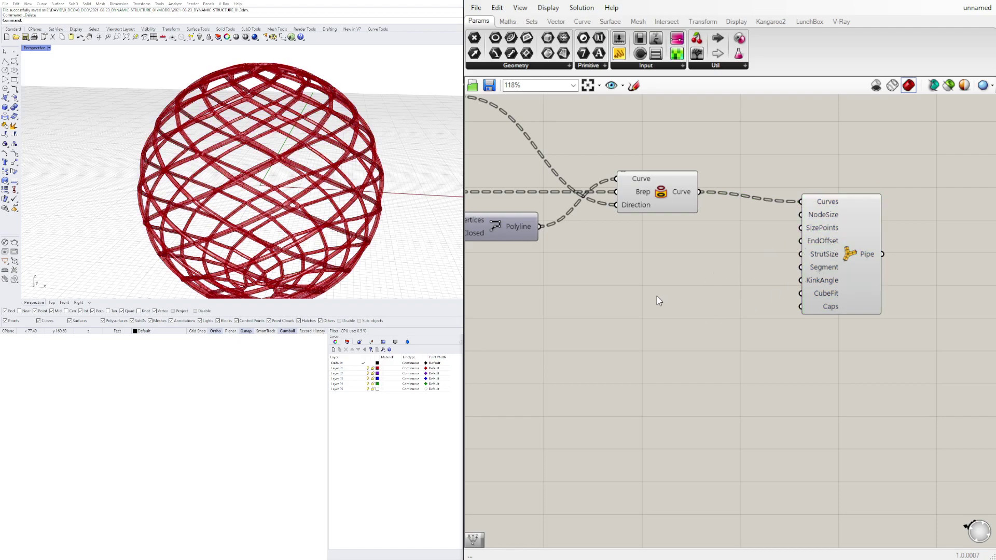
Step: Add a number slider with the value 1.500 and place it below the Polyline component
double_click(620, 305)
text(1)
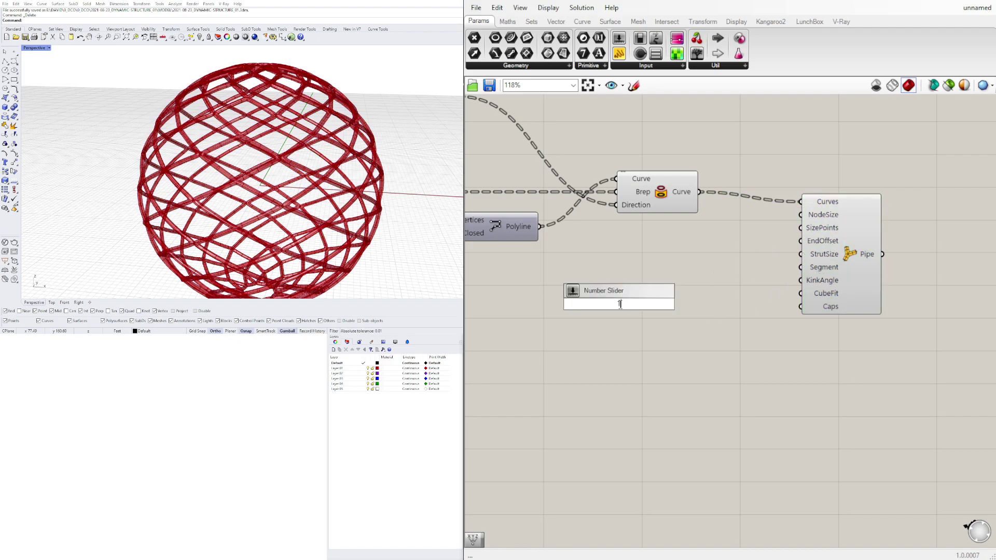
text(.500)
key(Return)
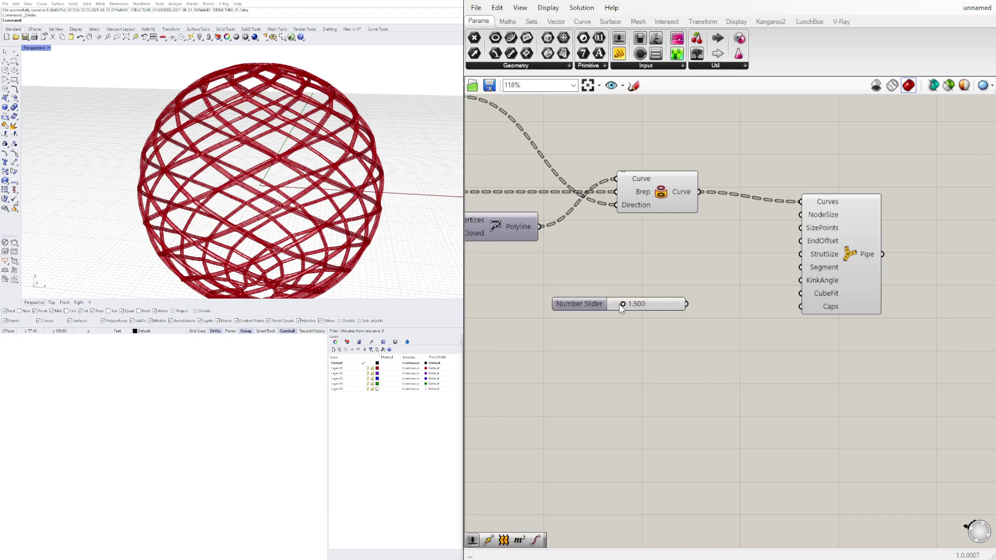
drag(570, 311, 489, 324)
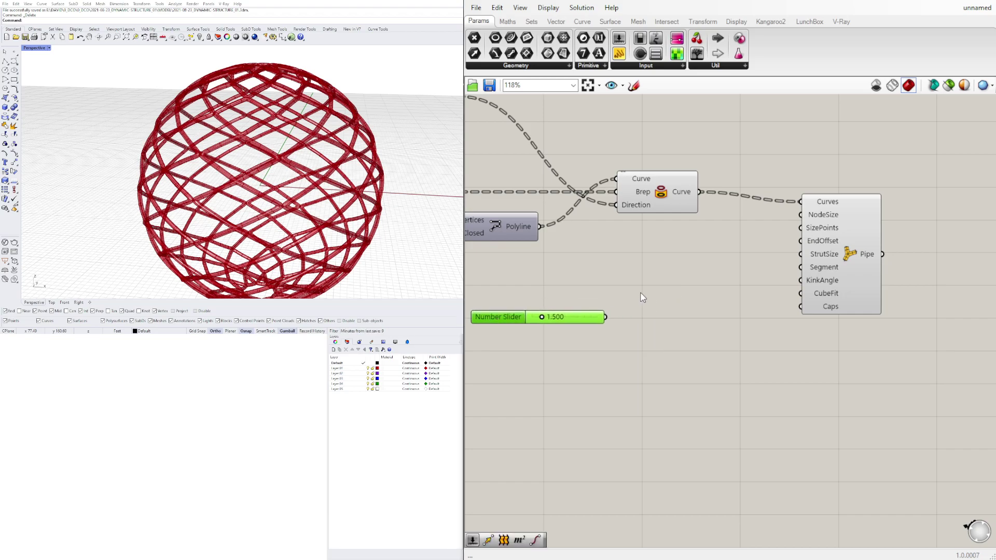
Step: Add a Multiplication component and feed it a new 3.000 slider as A and the 1.500 slider as B
double_click(641, 292)
text(*)
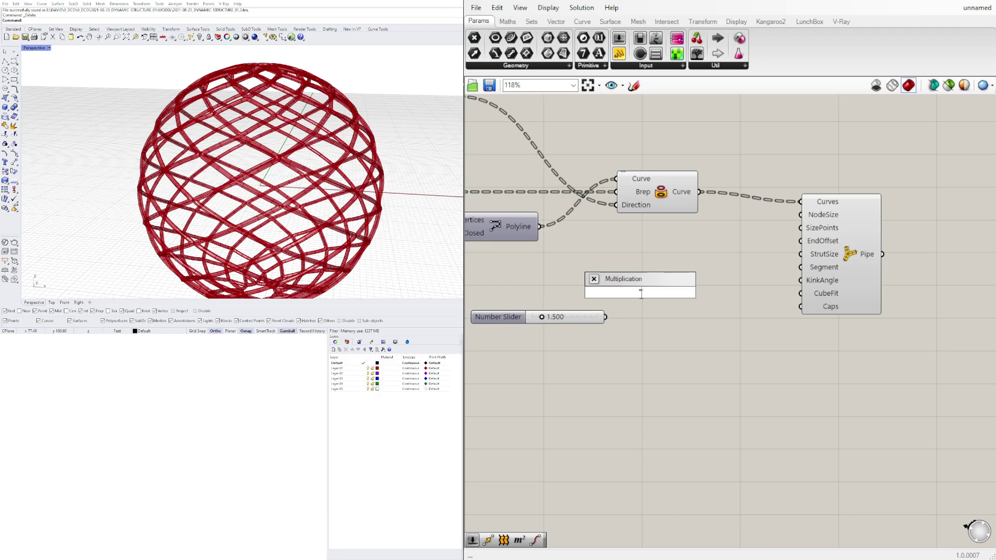
key(Return)
drag(631, 294, 651, 294)
double_click(539, 283)
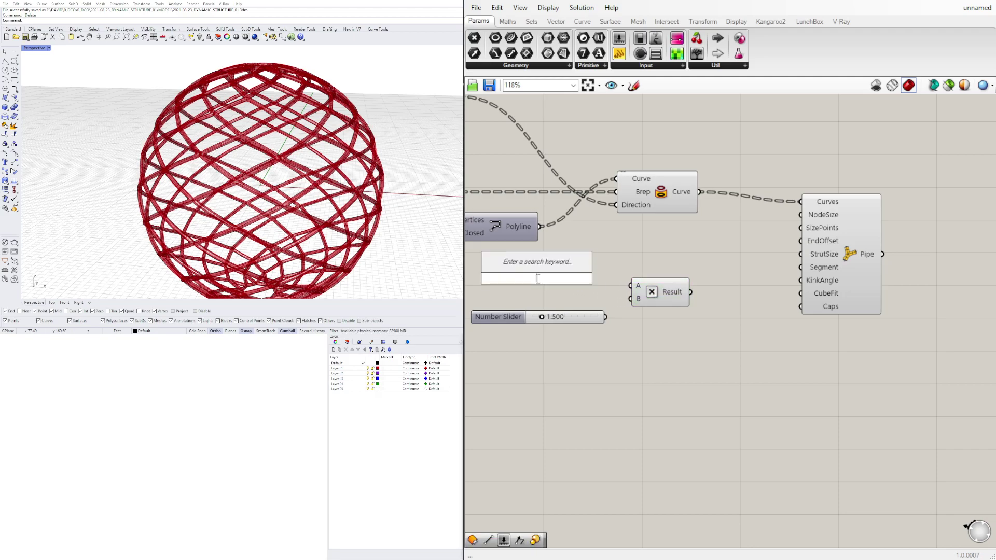
text(3.)
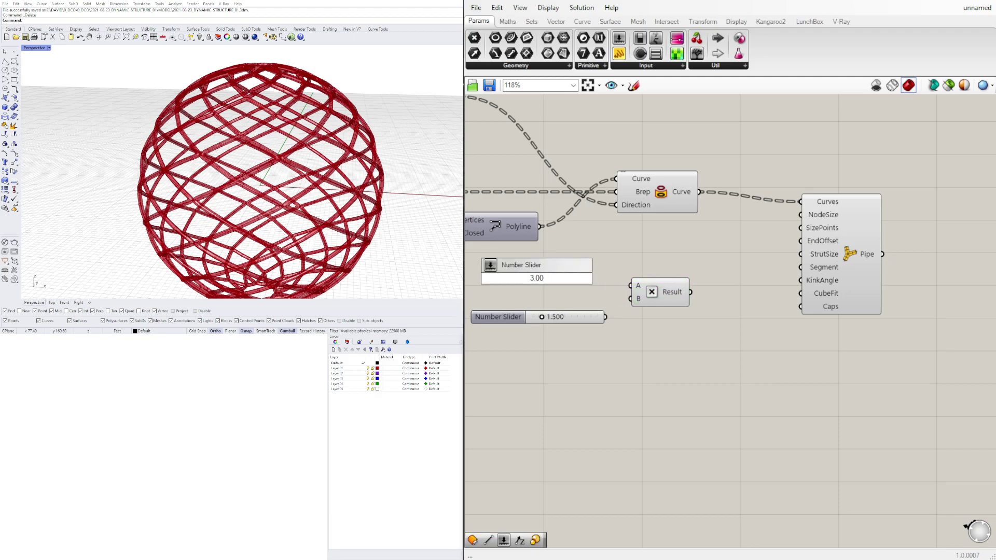
key(Return)
drag(605, 279, 665, 292)
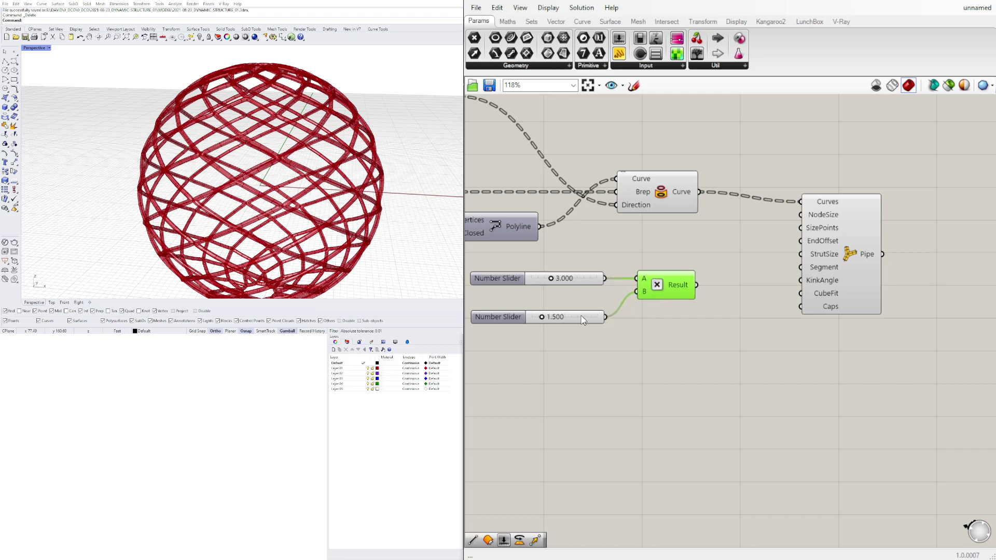
Step: Move the sliders and Multiplication up, and wire the 1.500 slider to StrutSize and Result to MultiPipe's NodeSize and EndOffset
drag(678, 351, 540, 253)
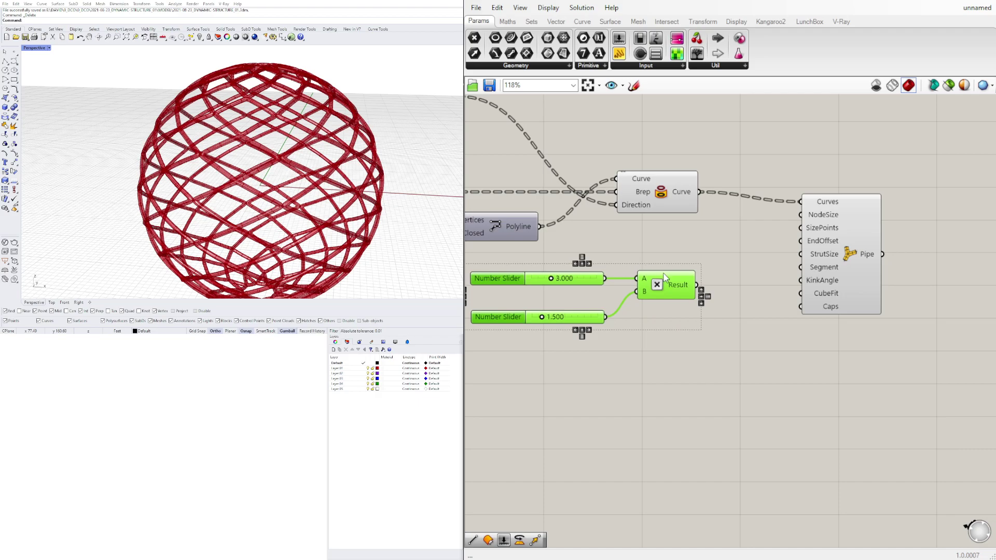
drag(693, 291, 696, 265)
click(613, 297)
drag(608, 290, 797, 260)
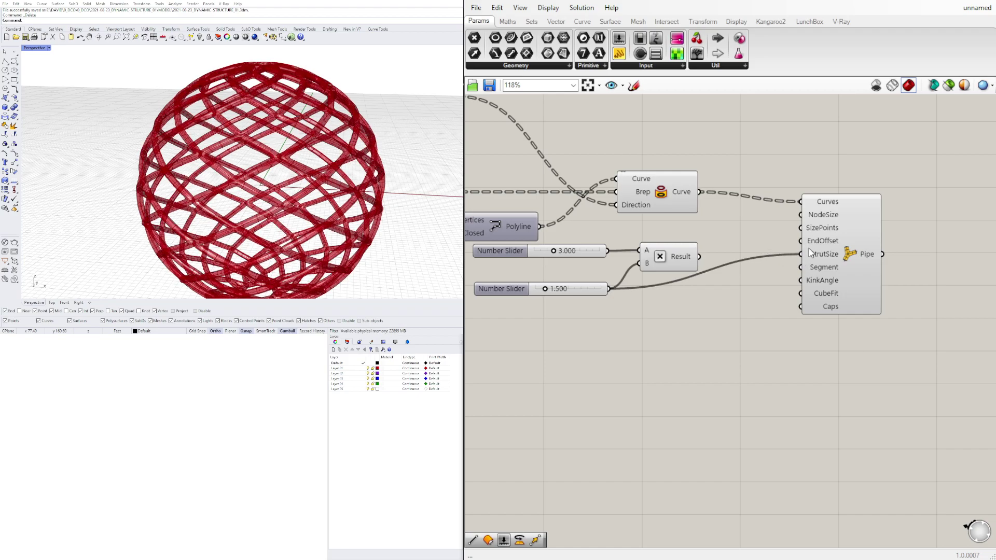
drag(699, 257, 798, 247)
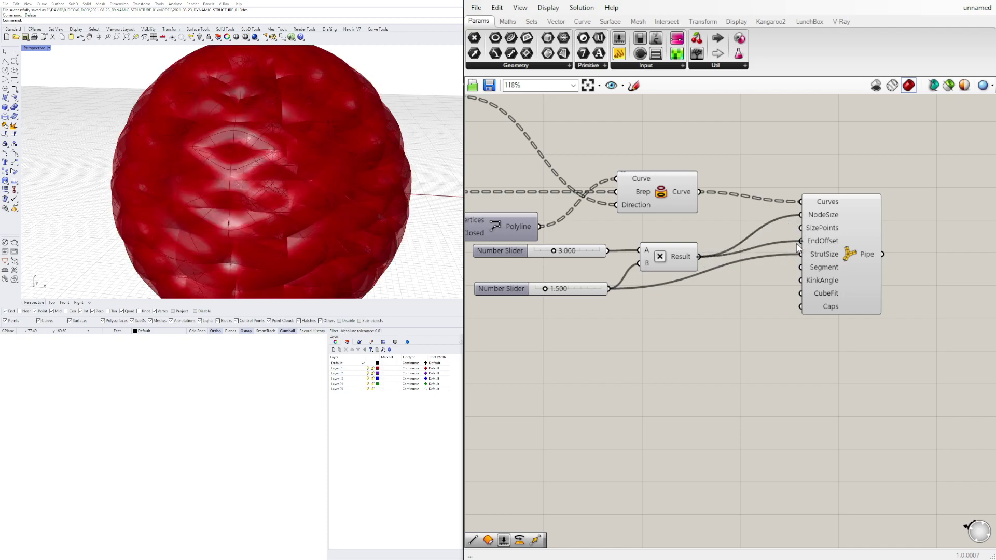
Step: Reduce the strut size slider to 0.550 and the multiplier slider to 1.379
scroll(583, 298, up, 6)
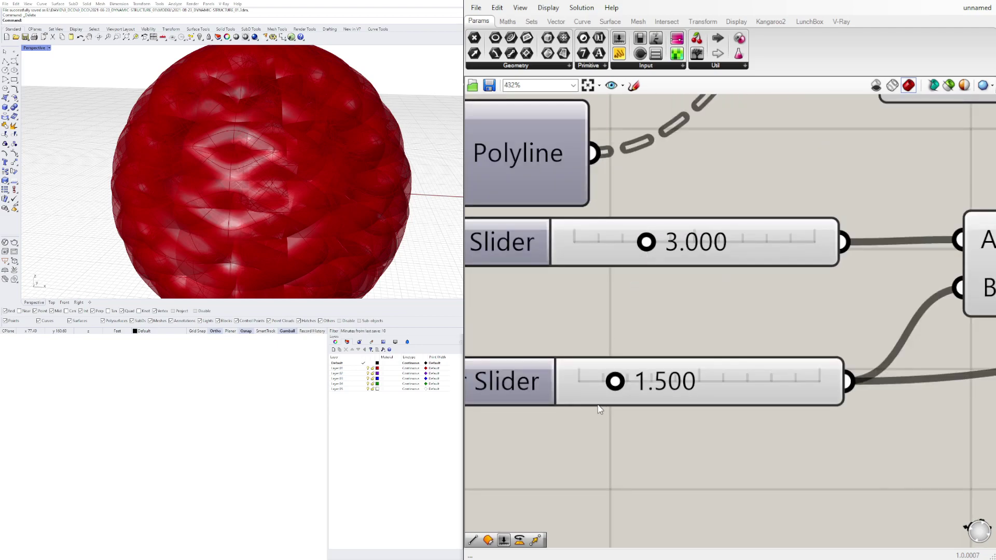
drag(616, 383, 593, 393)
scroll(419, 184, up, 5)
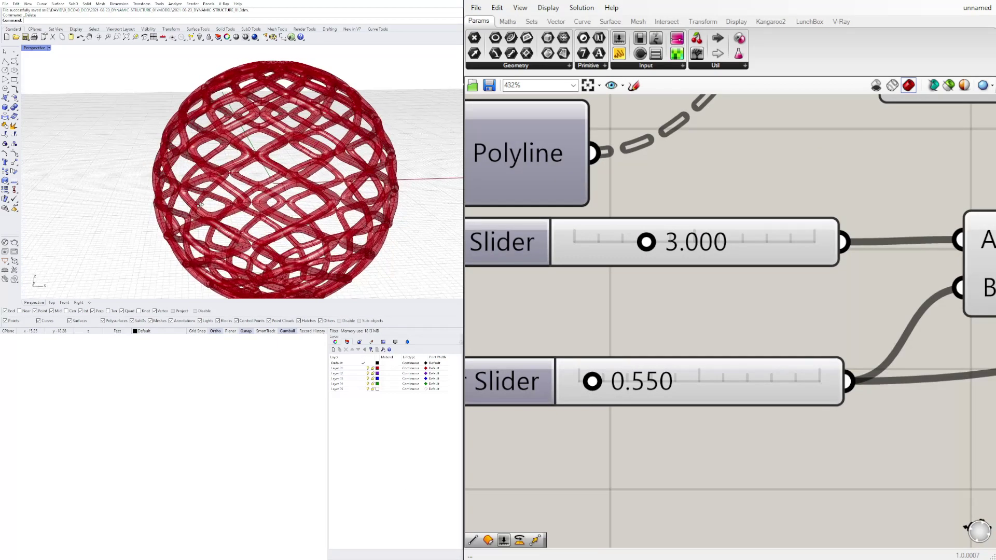
drag(646, 242, 607, 251)
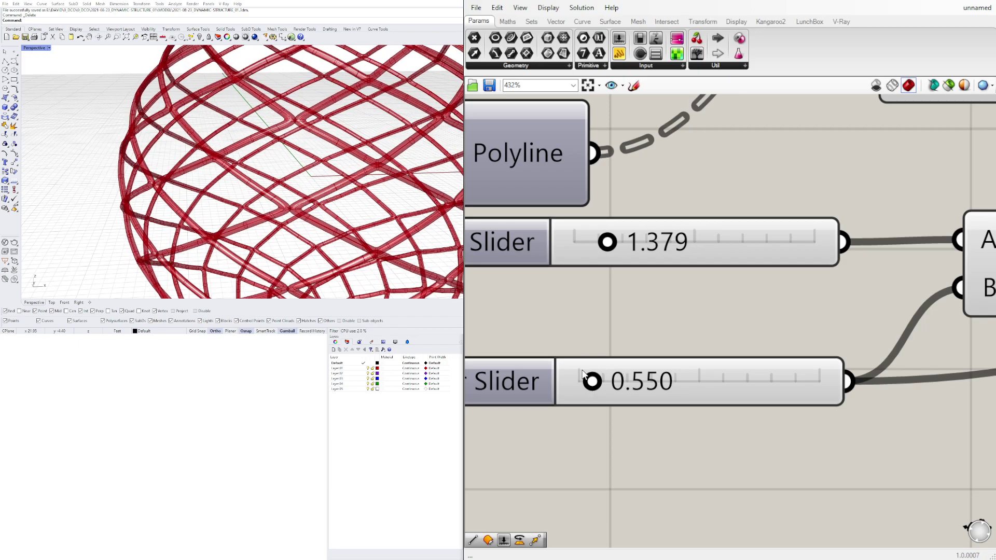
Step: Thicken the lattice by setting the strut size slider to 0.785, checking the pipes around the sphere
mouse_move(595, 383)
mouse_down()
mouse_move(616, 382)
mouse_move(598, 384)
mouse_up()
scroll(280, 167, down, 10)
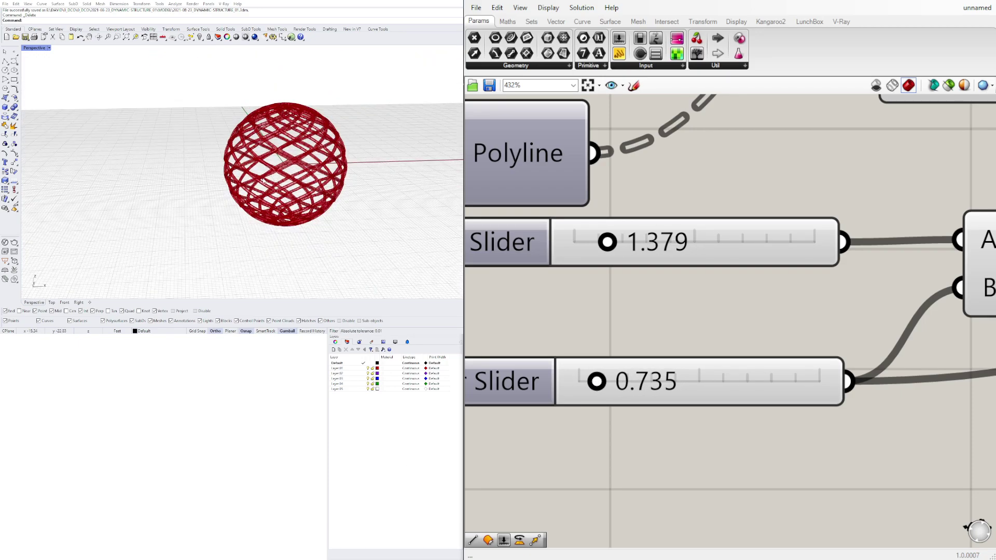
right_drag(254, 176, 287, 163)
scroll(286, 163, up, 4)
scroll(286, 163, up, 2)
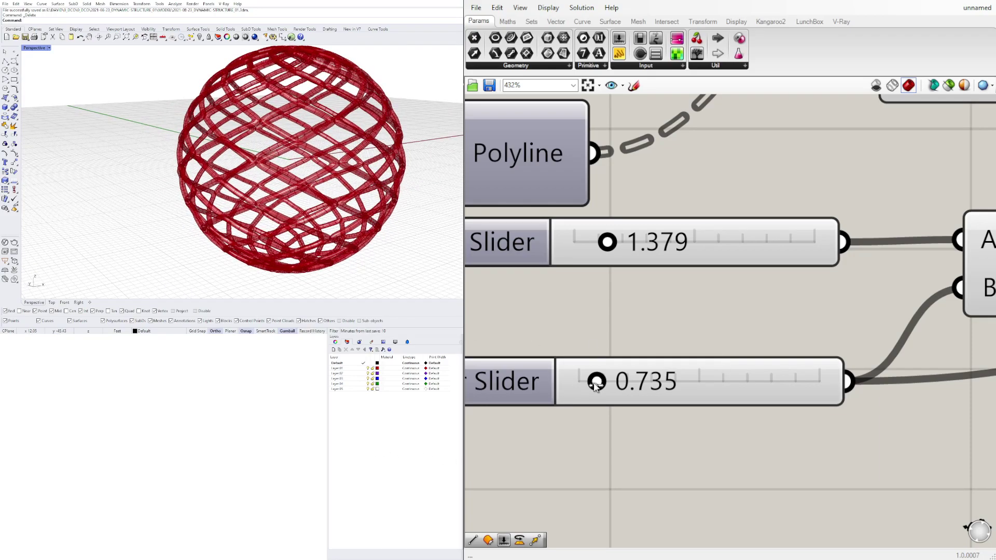
drag(595, 384, 600, 383)
drag(598, 380, 595, 382)
Step: Try displaying the Polyline component's preview over the piped lattice, and hide it again
scroll(638, 431, down, 7)
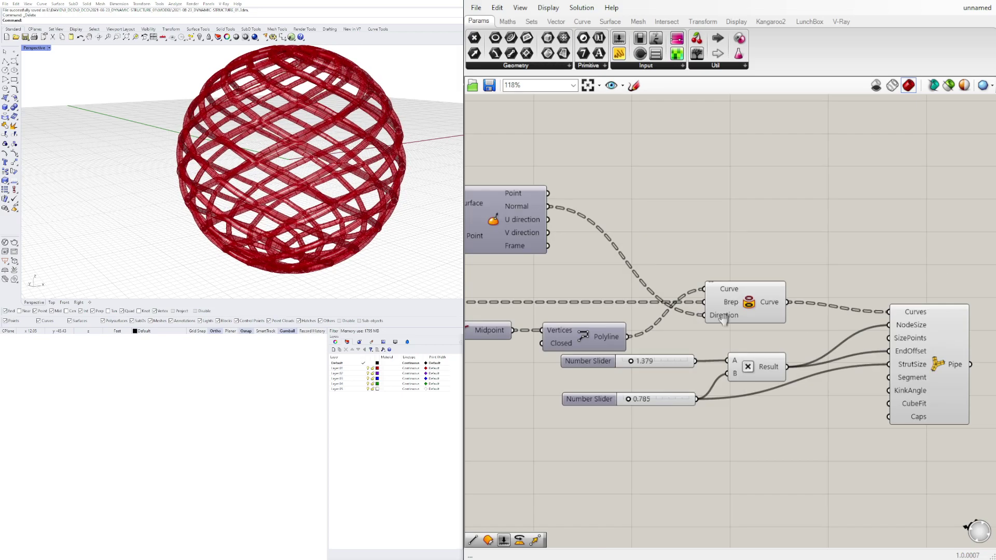
right_drag(934, 265, 873, 268)
scroll(564, 228, up, 2)
right_drag(564, 229, 726, 221)
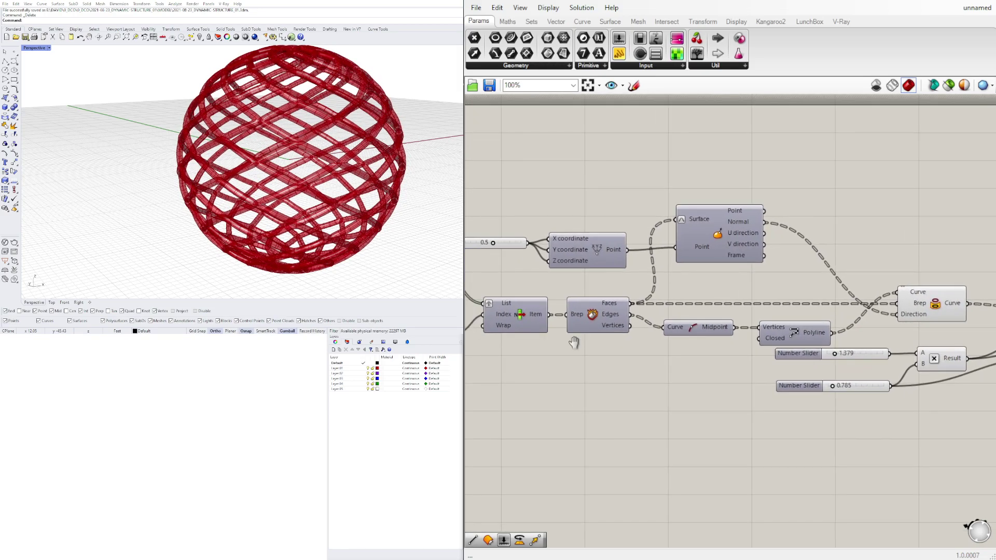
right_drag(573, 341, 671, 321)
right_drag(798, 321, 709, 320)
right_click(802, 311)
click(820, 330)
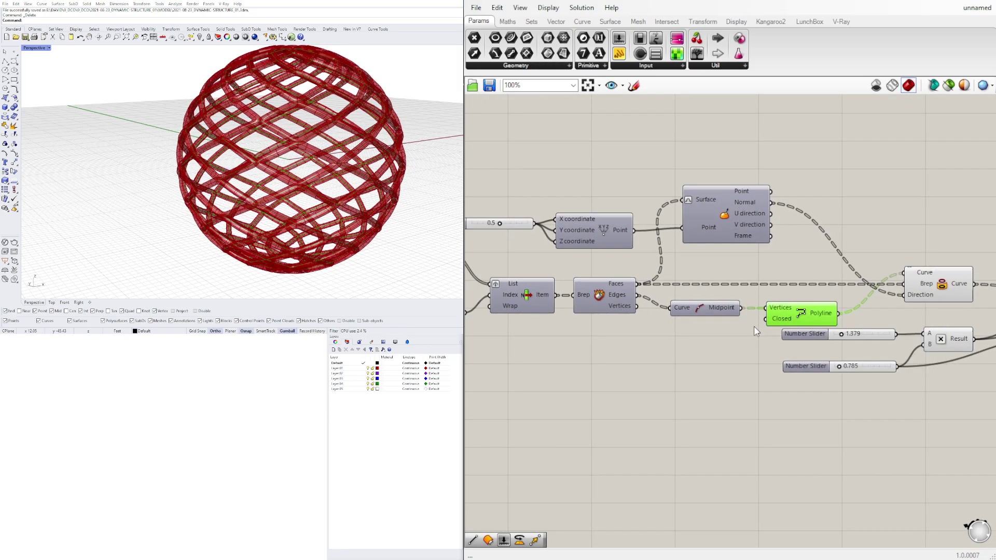
right_drag(353, 192, 407, 223)
right_click(811, 323)
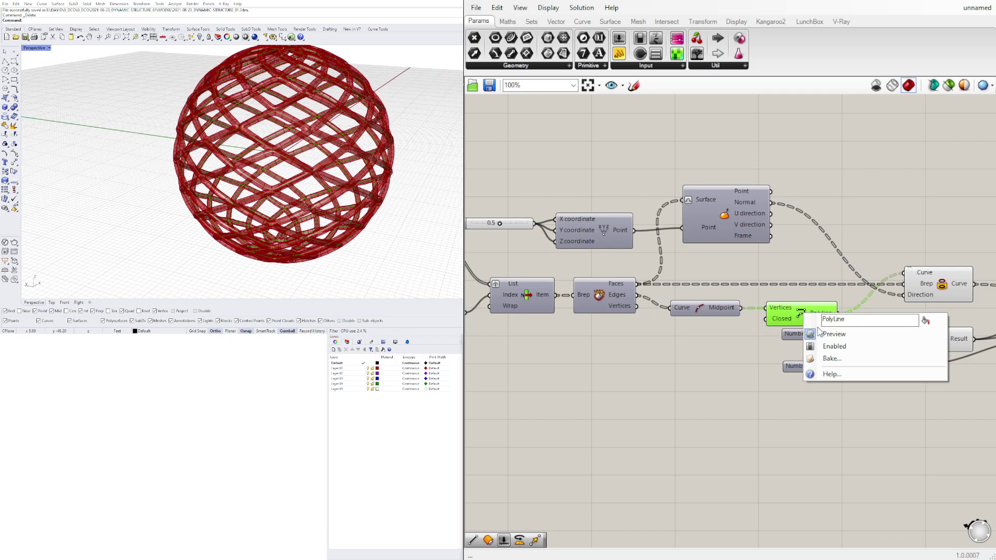
click(838, 331)
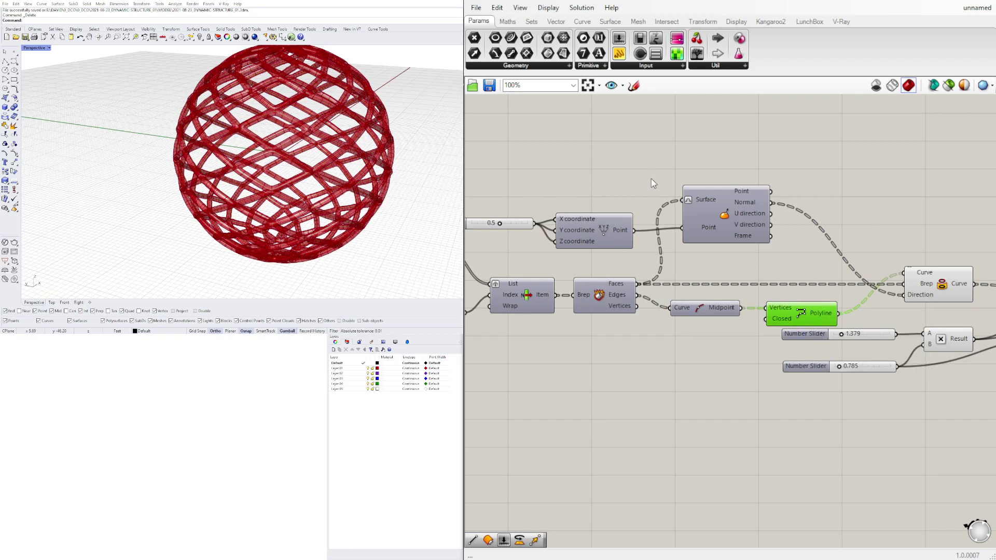
Step: Add a Brep Join component above the Evaluate Surface and Project components and connect the Faces output of Deconstruct Brep to it
right_drag(651, 178, 746, 169)
right_drag(628, 121, 803, 140)
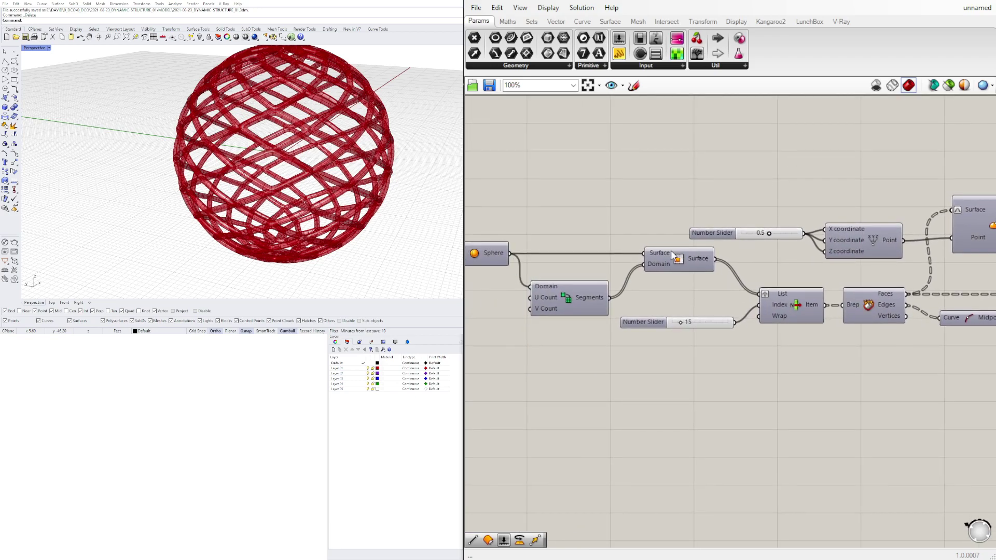
right_drag(724, 262, 488, 202)
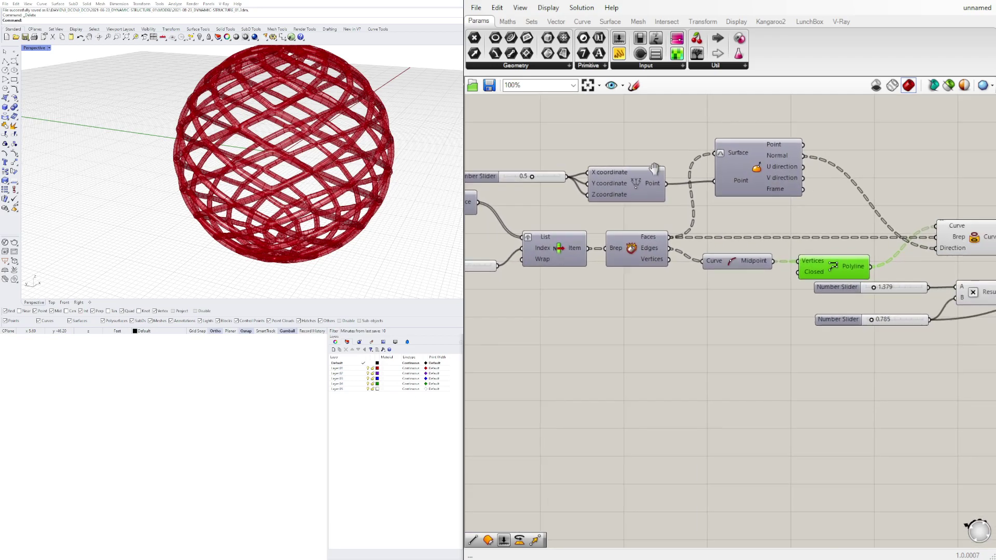
mouse_move(659, 166)
right_down()
mouse_move(608, 168)
mouse_move(667, 174)
right_up()
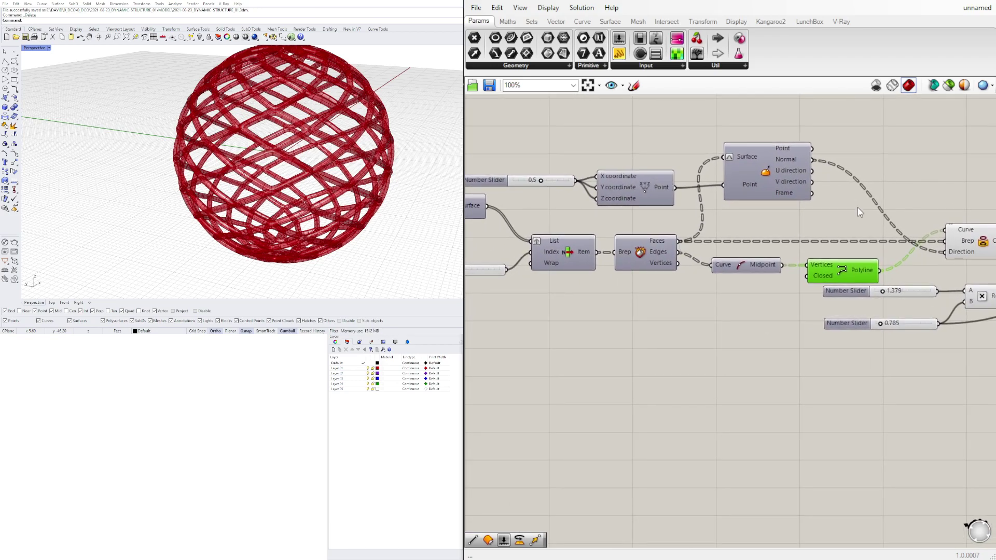
right_drag(744, 229, 681, 261)
click(592, 287)
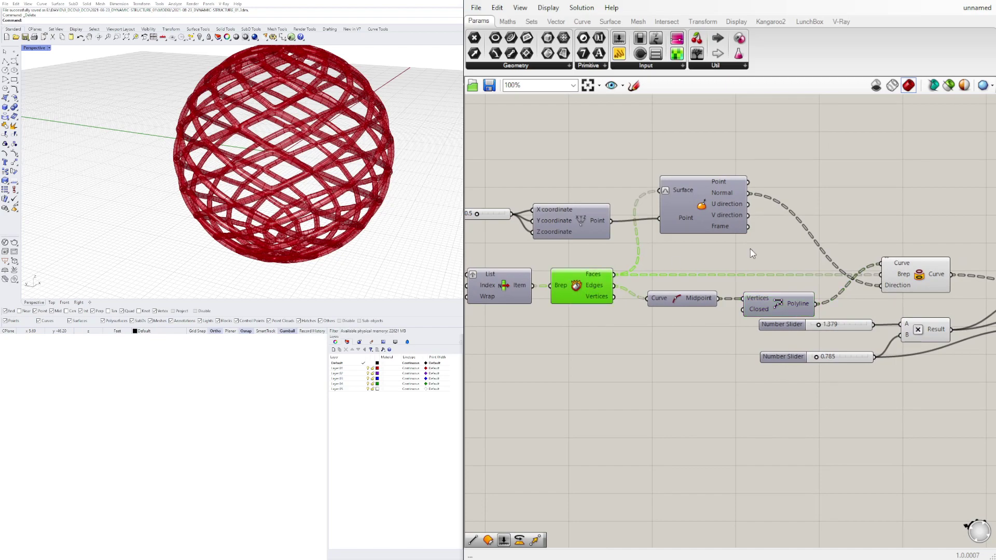
double_click(928, 151)
text(join)
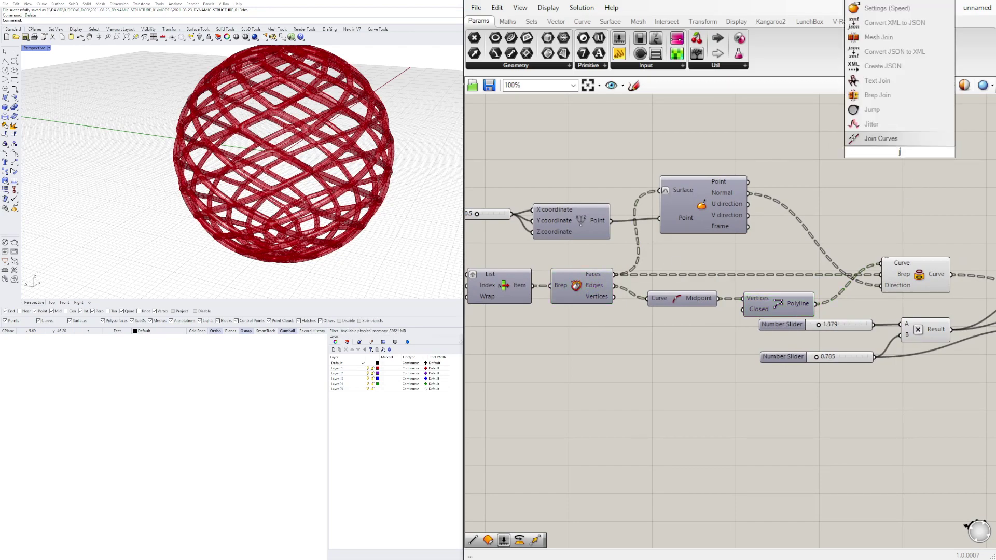
click(873, 111)
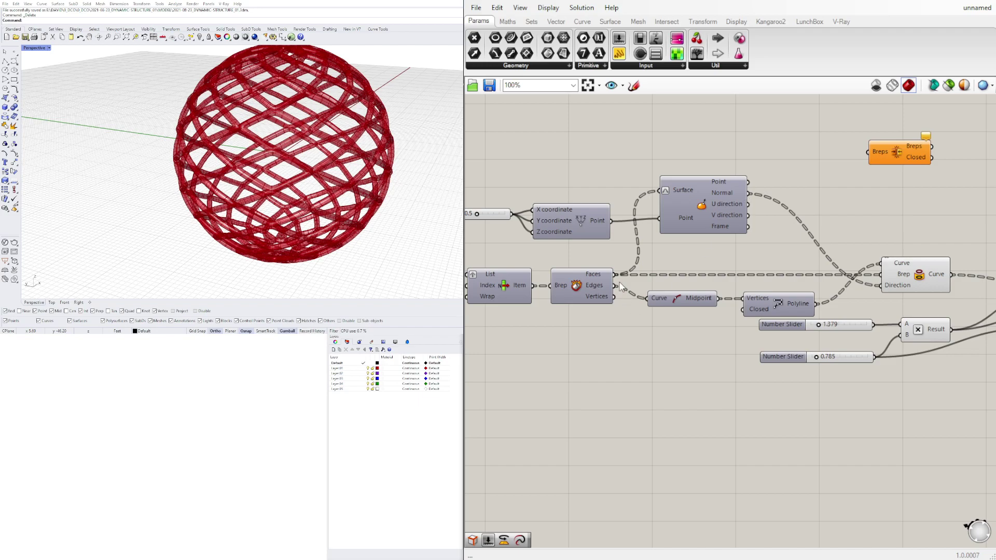
drag(616, 275, 822, 150)
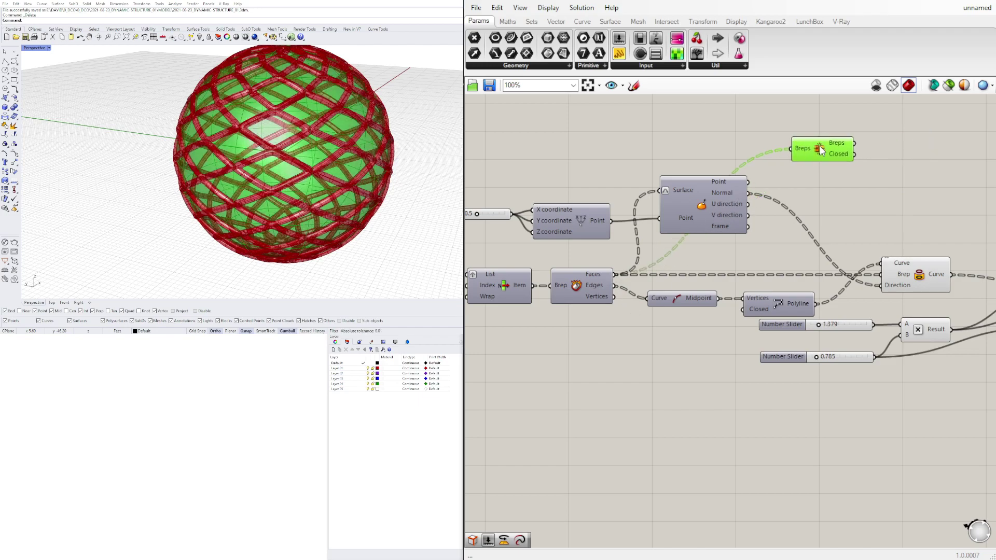
Step: Flatten the Breps input of Brep Join and check its joined Breps output
right_drag(959, 137, 802, 147)
double_click(786, 147)
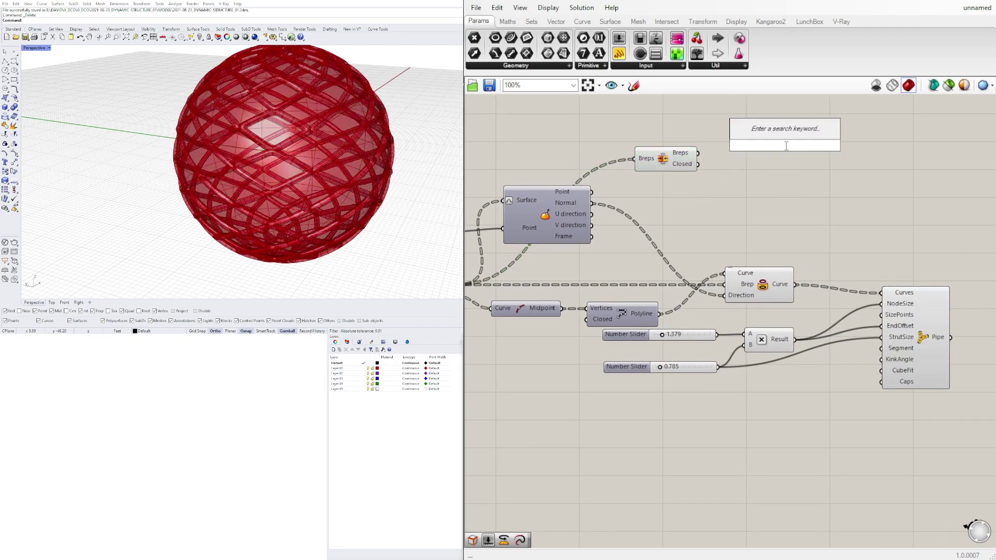
right_click(646, 162)
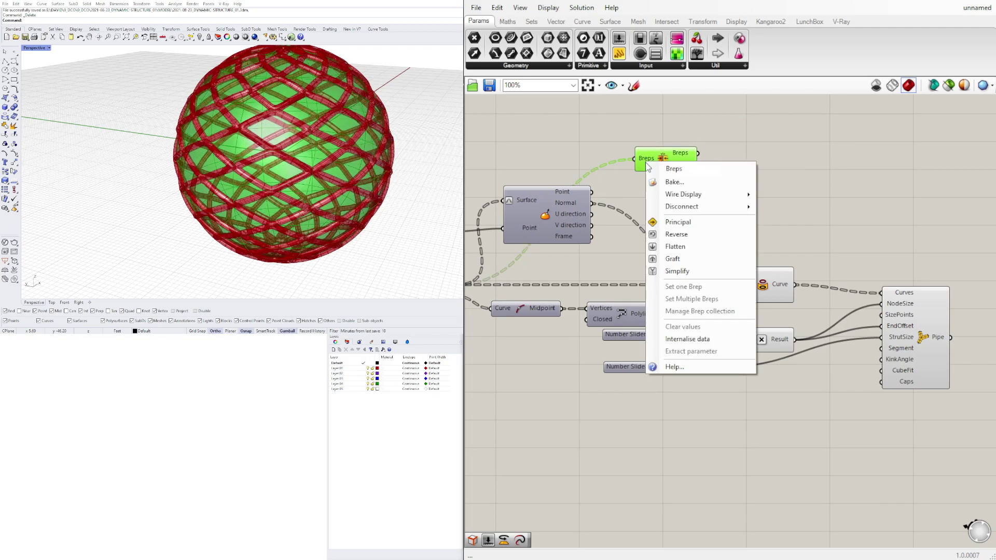
click(669, 245)
mouse_move(686, 157)
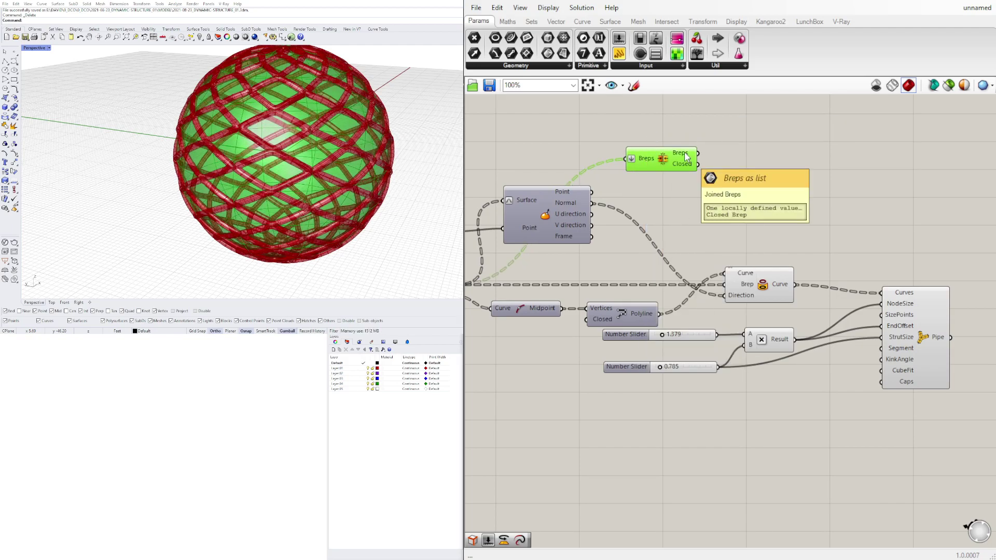
Step: Add a Brep Edges component beside Brep Join and connect the joined Breps output to its Brep input
double_click(743, 155)
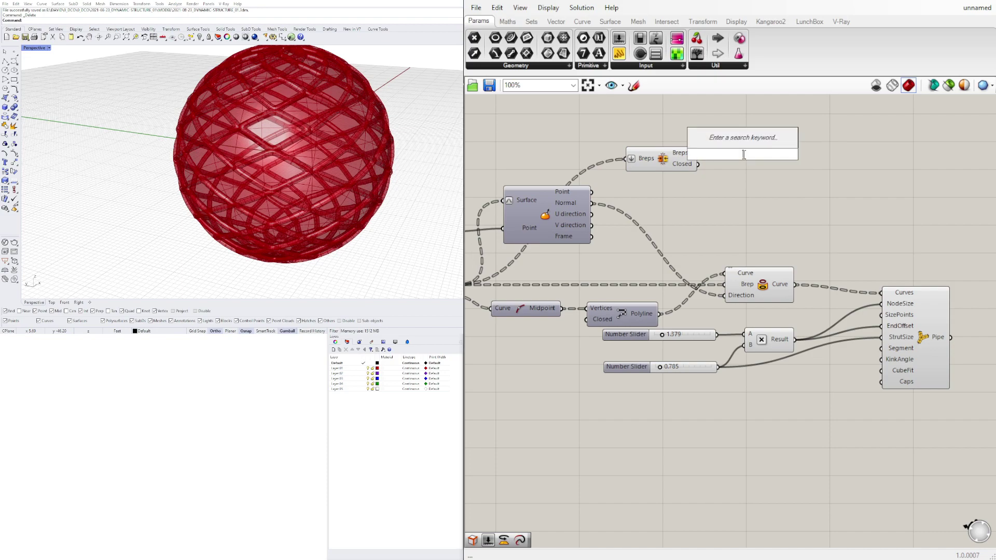
text(edg)
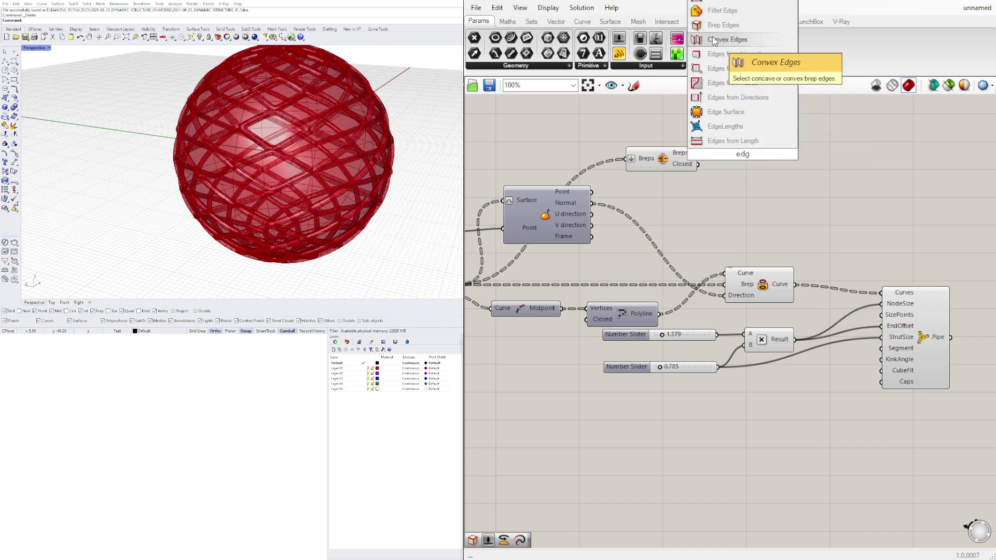
click(722, 26)
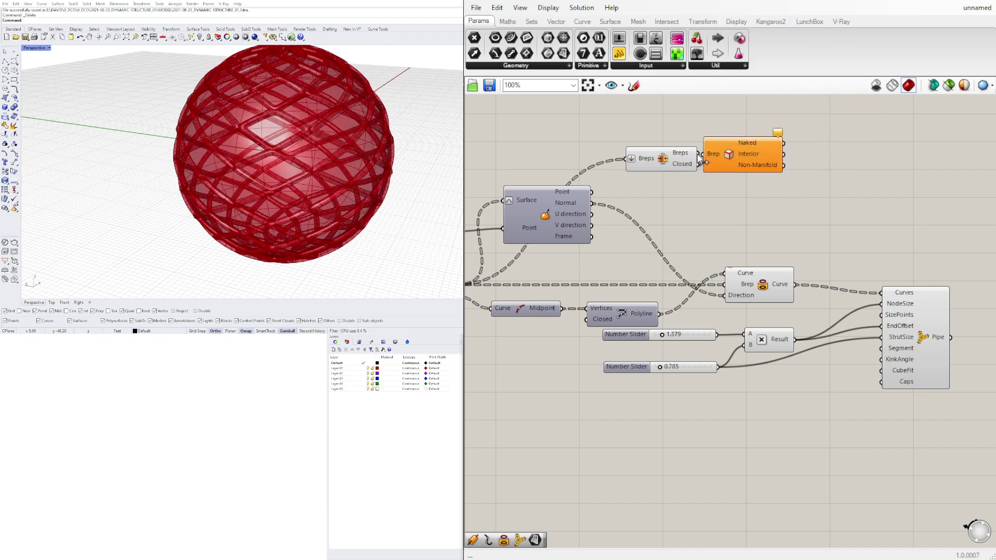
drag(698, 154, 704, 154)
drag(730, 155, 739, 153)
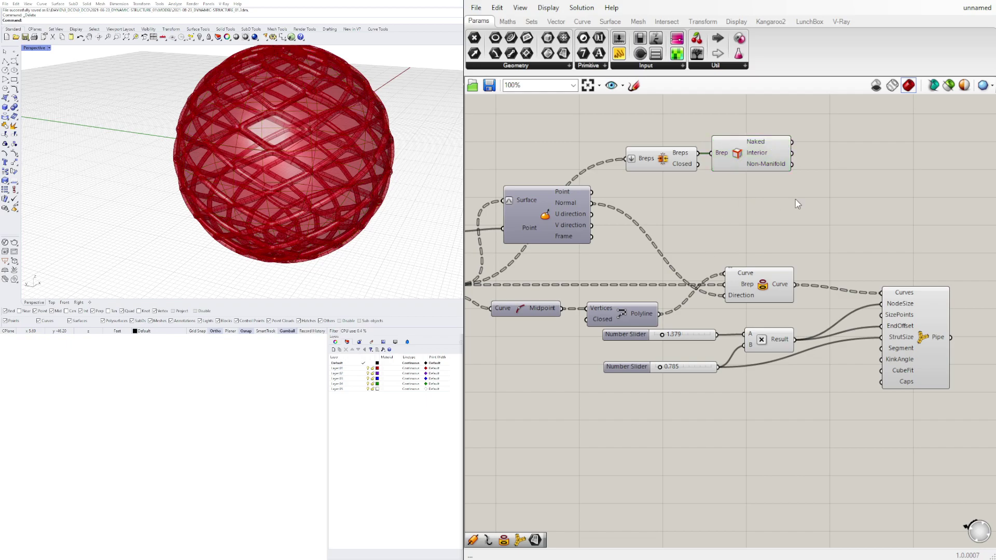
Step: Hide the previews of the Brep Join and Brep Edges components so that only the lattice pipes are displayed
drag(795, 200, 647, 122)
middle_click(647, 123)
right_click(811, 187)
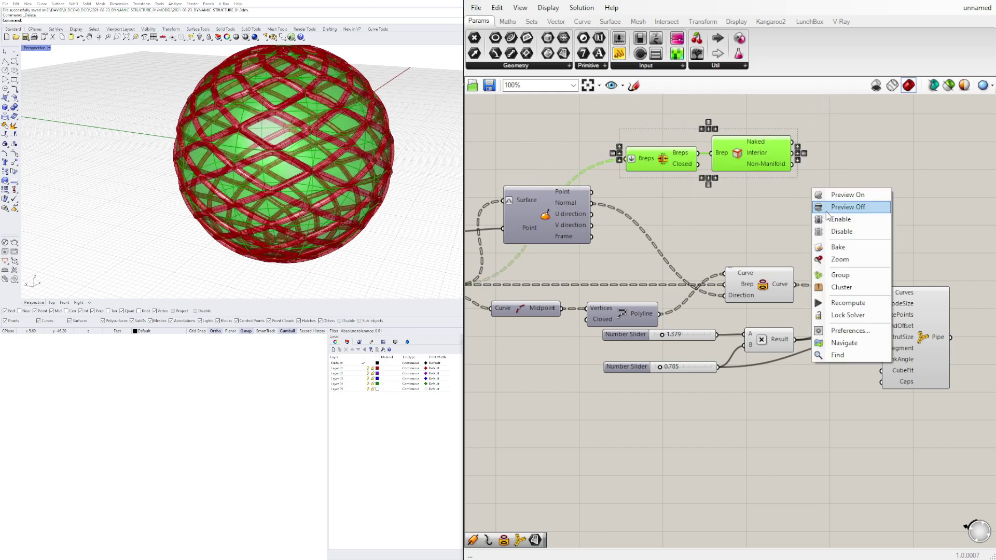
click(766, 222)
right_drag(845, 204, 825, 281)
drag(826, 282, 643, 207)
middle_click(646, 205)
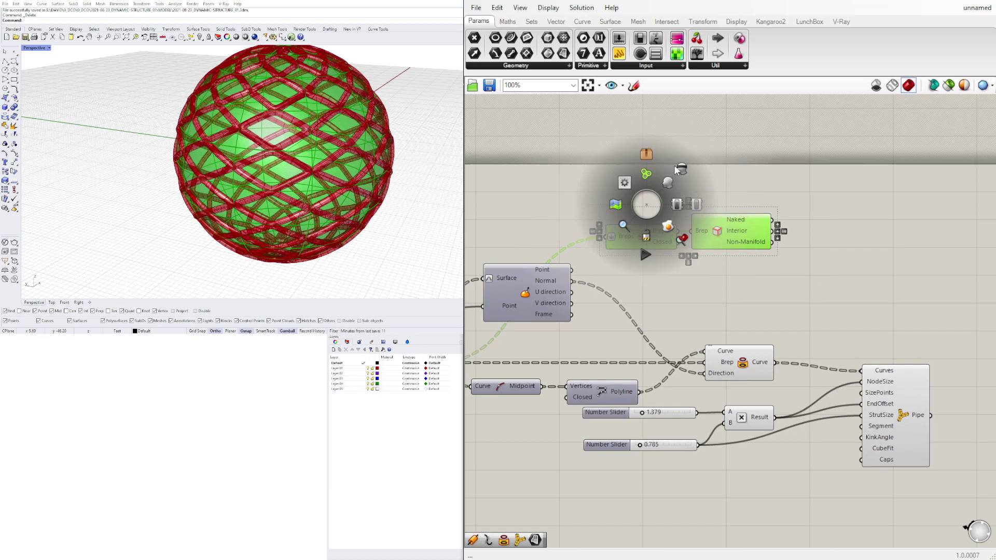
click(681, 168)
Step: Move Brep Join and Brep Edges down together into the space between Evaluate Surface and Project
drag(752, 152, 660, 265)
drag(734, 222, 763, 272)
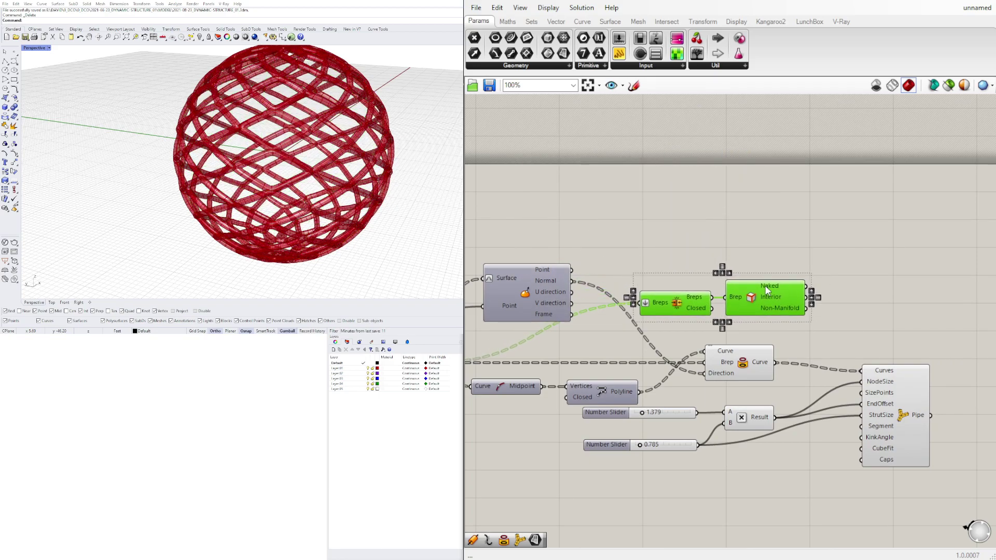
click(858, 340)
Step: Copy the Pipe component with its two number sliders and multiplication, placing the copy above the Brep Edges component
scroll(811, 381, down, 4)
drag(882, 433, 669, 356)
drag(807, 357, 763, 203)
click(761, 205)
scroll(752, 249, up, 4)
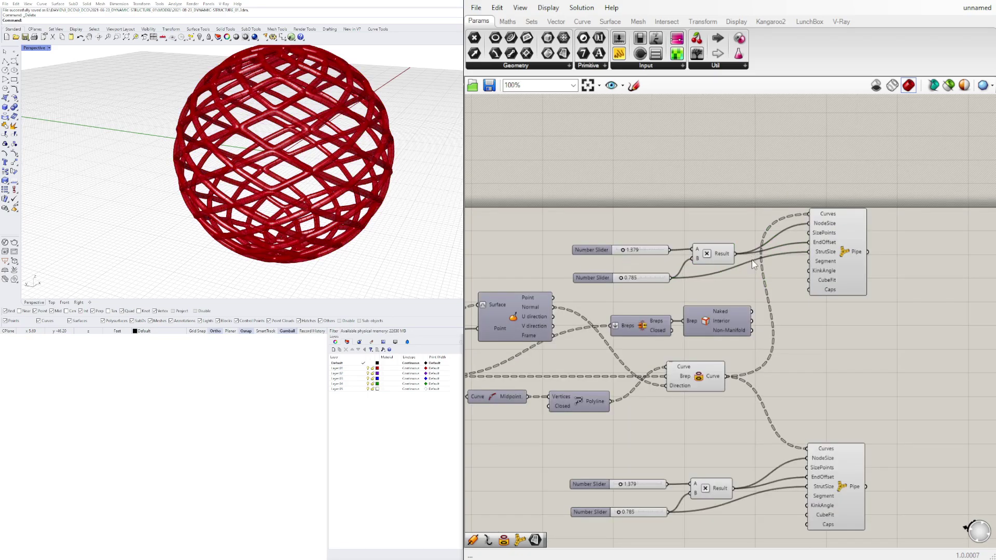
Step: Connect the Interior output of Brep Edges to the copied Pipe's Curves input in place of the projected curves, and flatten that input
right_drag(783, 342, 668, 350)
drag(630, 326, 709, 193)
mouse_move(631, 341)
shift+mouse_down()
mouse_move(720, 206)
mouse_move(711, 193)
mouse_move(769, 245)
mouse_move(664, 294)
mouse_move(630, 328)
shift+mouse_up()
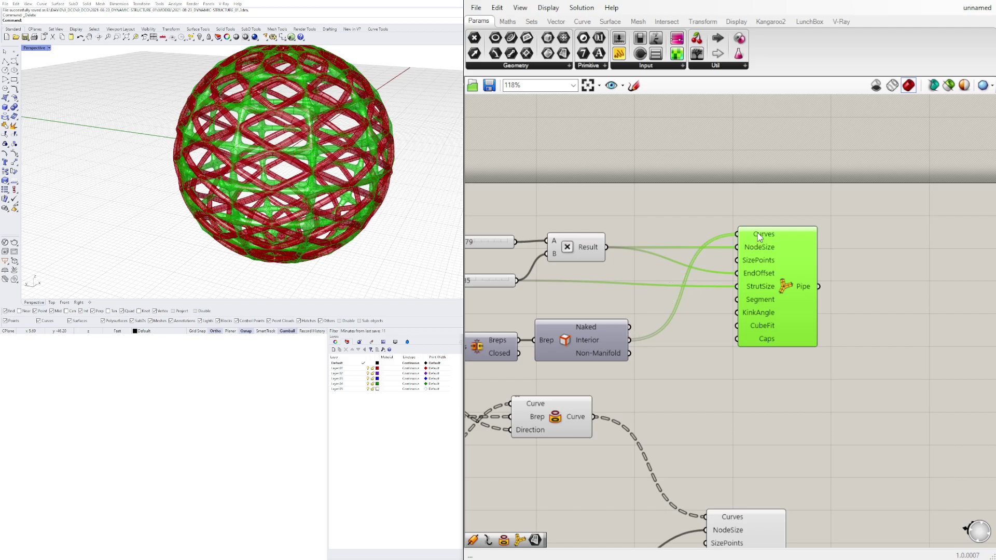
right_click(759, 238)
click(776, 318)
click(650, 312)
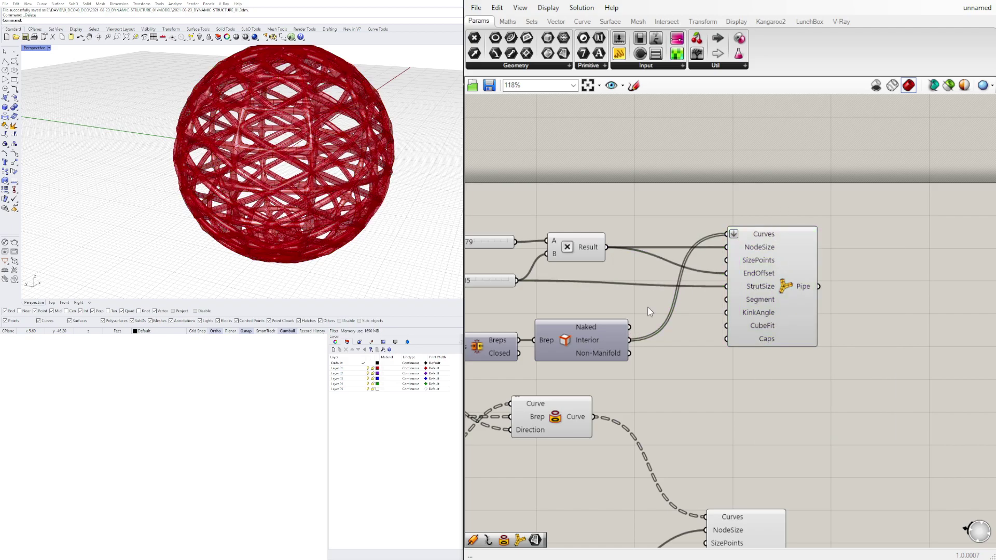
Step: Adjust the copied Pipe's sliders, raising the node multiplier to 1.914 and lowering the strut size through 0.651 to 0.383
right_drag(651, 312, 807, 277)
scroll(733, 282, down, 2)
right_drag(708, 287, 773, 283)
right_drag(797, 406, 795, 339)
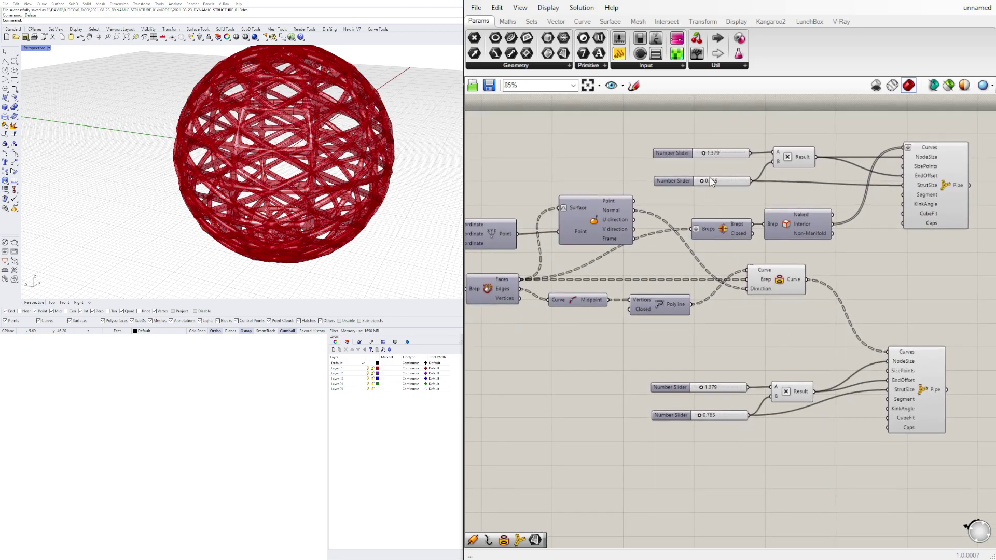
scroll(711, 181, up, 8)
drag(811, 293, 807, 293)
right_drag(328, 165, 337, 176)
right_drag(644, 230, 632, 356)
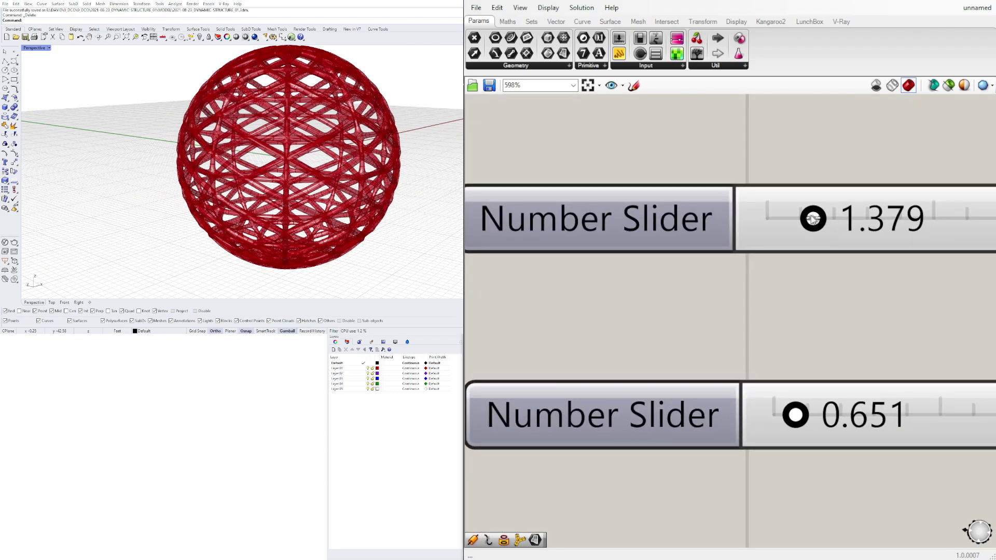
drag(813, 219, 841, 219)
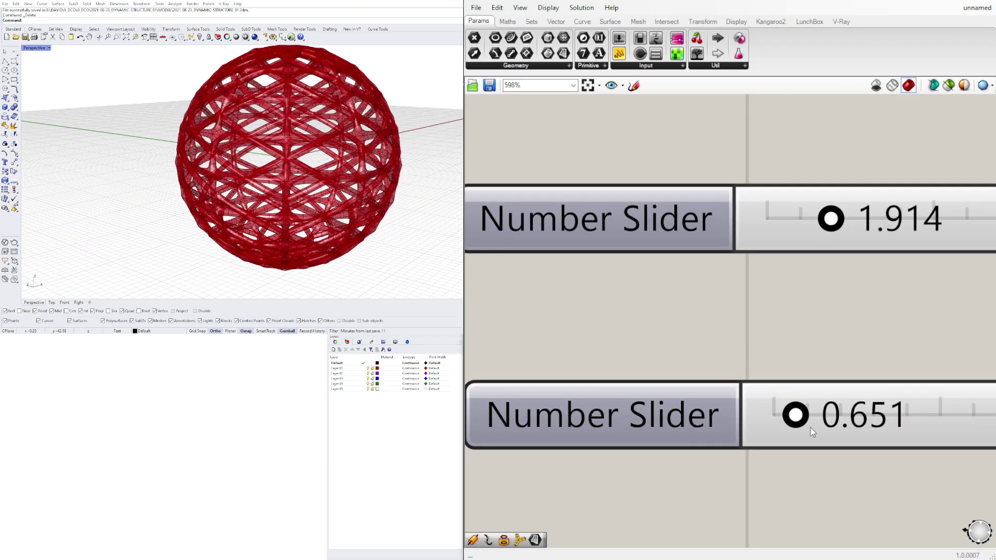
drag(799, 420, 785, 415)
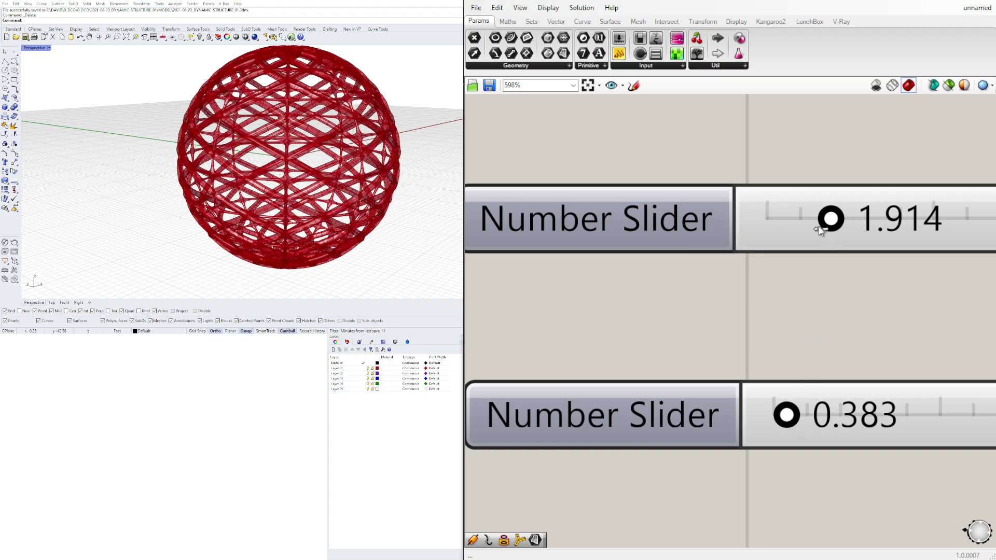
Step: Raise the copied Pipe's node multiplier through 2.583 and 3.085 to 4.239, checking the thickened joints around the sphere
drag(819, 229, 849, 236)
scroll(155, 127, down, 8)
right_drag(200, 176, 260, 157)
scroll(215, 136, up, 9)
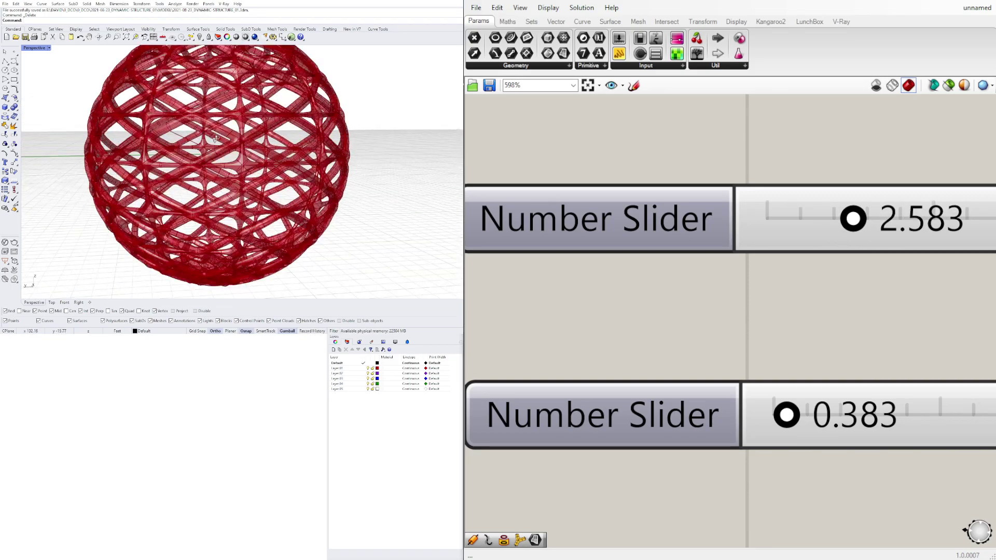
scroll(214, 138, down, 3)
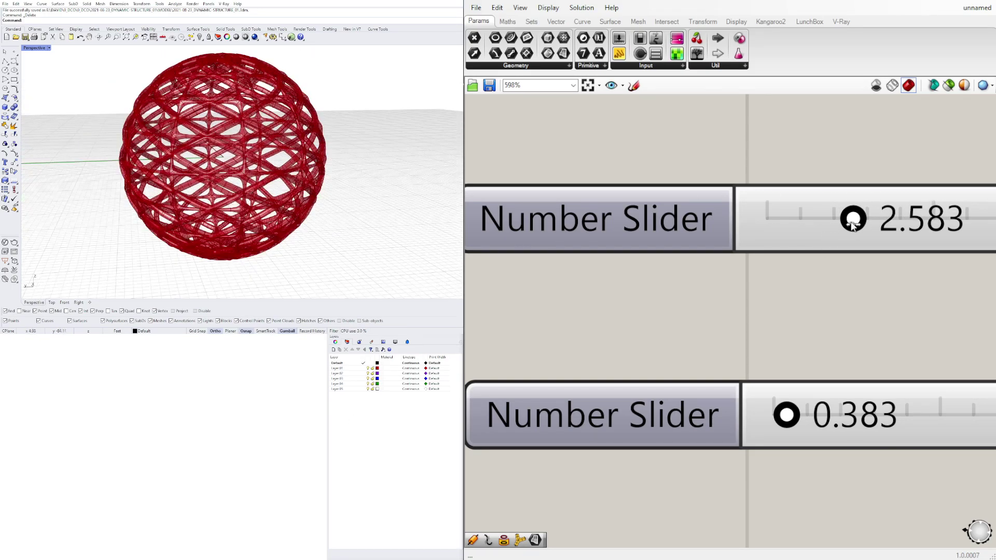
mouse_move(852, 224)
mouse_down()
mouse_move(906, 226)
mouse_move(871, 228)
mouse_up()
scroll(647, 235, down, 5)
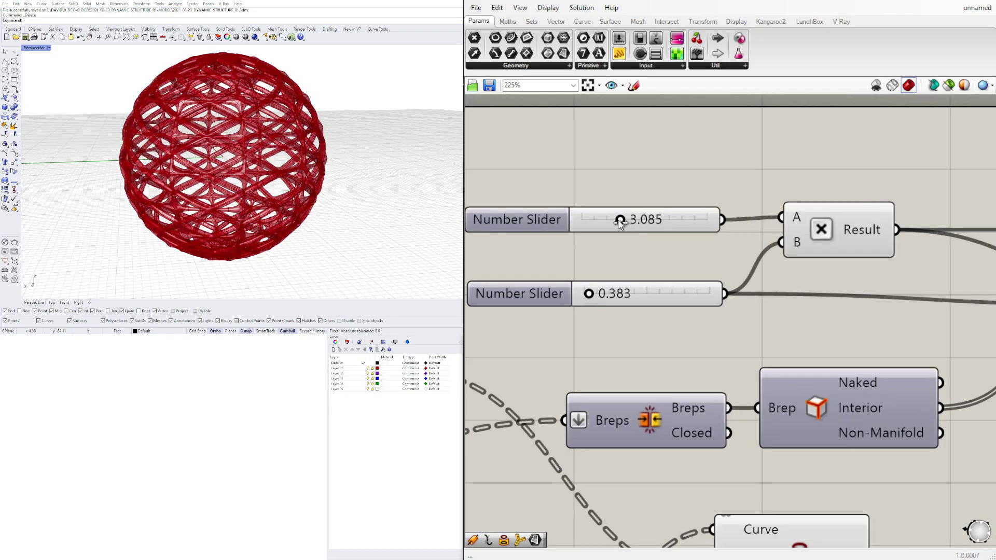
drag(620, 222, 655, 232)
scroll(705, 155, down, 5)
Step: Tidy the lower branch by moving its sliders, multiplication and Pipe component up closer to the Project component
click(858, 229)
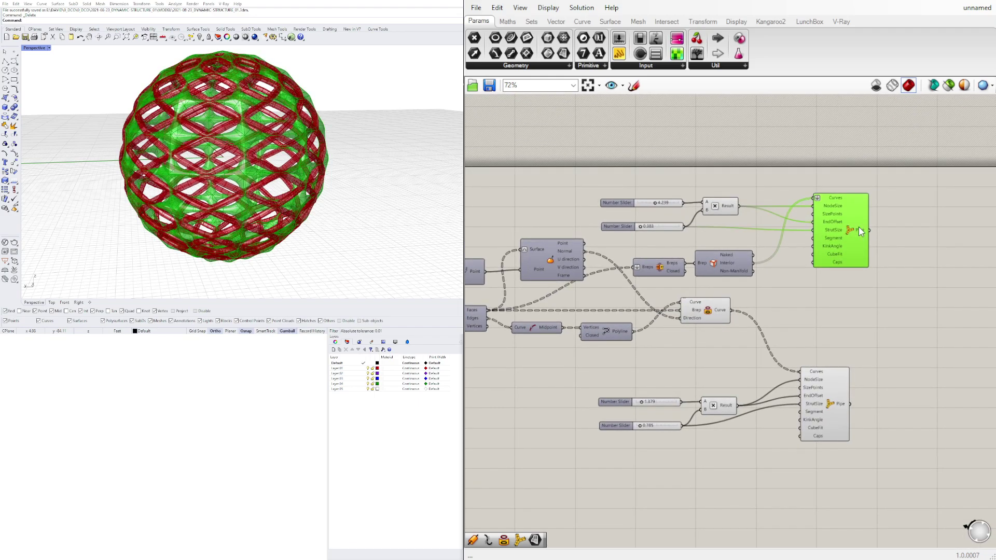
drag(835, 406, 848, 407)
drag(762, 471, 635, 390)
drag(722, 408, 720, 363)
click(765, 454)
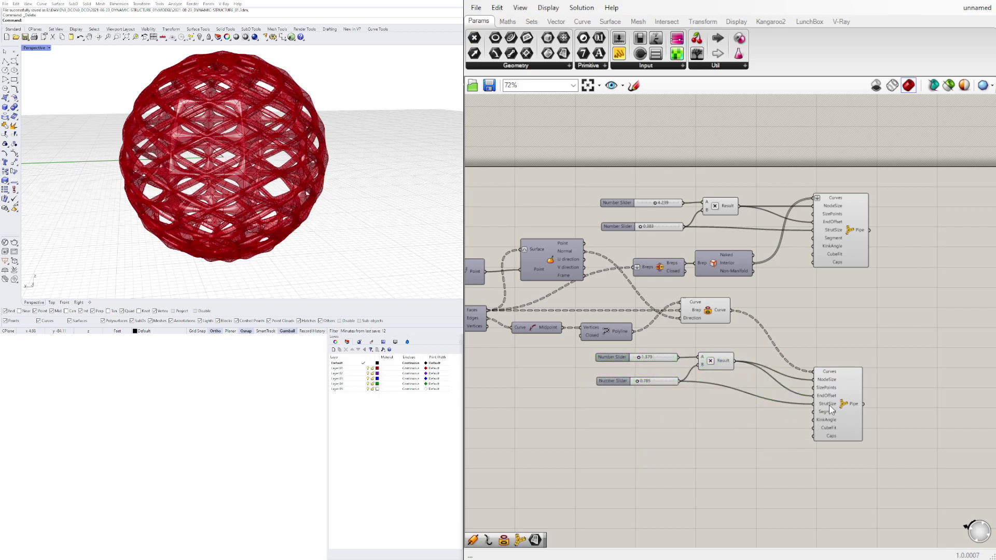
drag(832, 410, 817, 385)
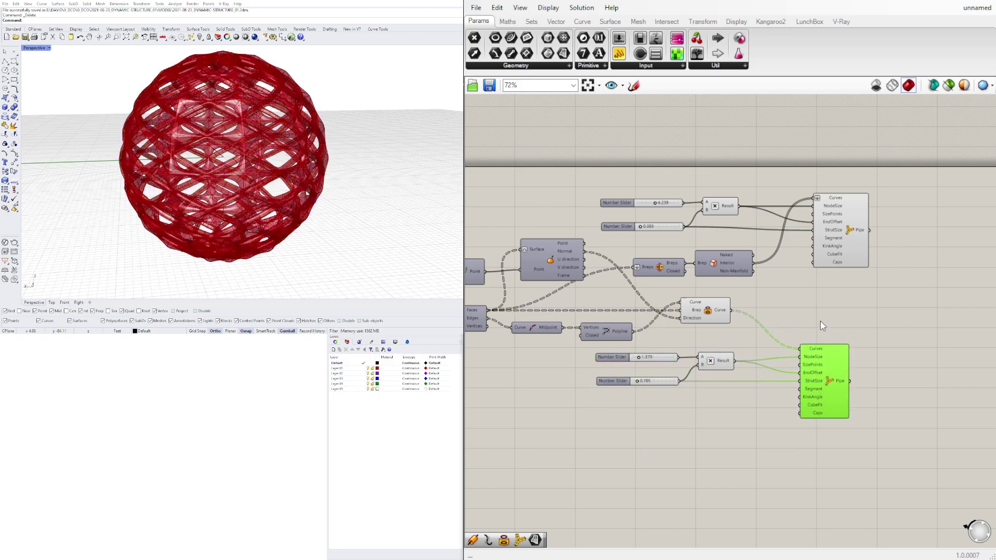
Step: Highlight the panel-edge Pipe in the model and review the component chain of the whole definition
click(849, 232)
click(876, 311)
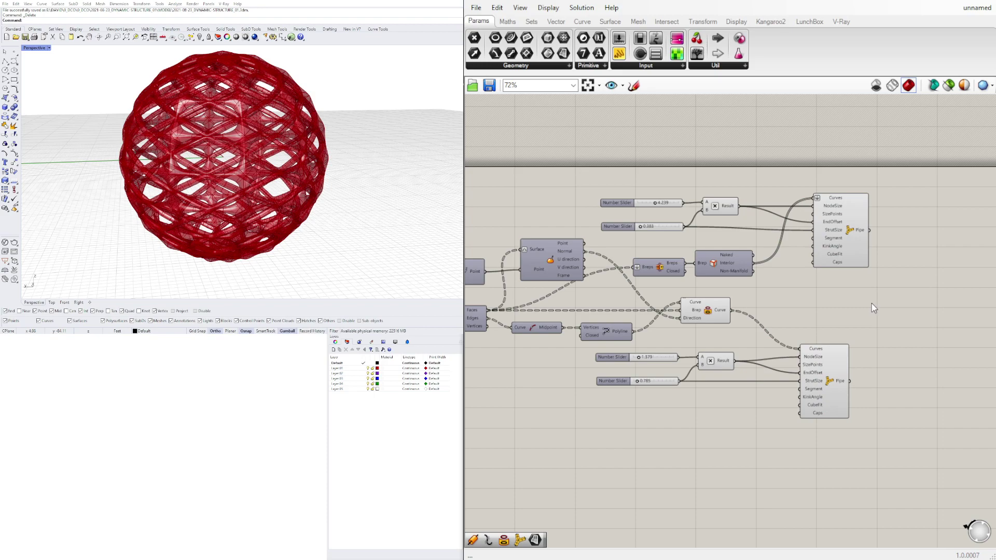
scroll(874, 308, down, 6)
scroll(820, 306, up, 4)
right_drag(821, 306, 857, 292)
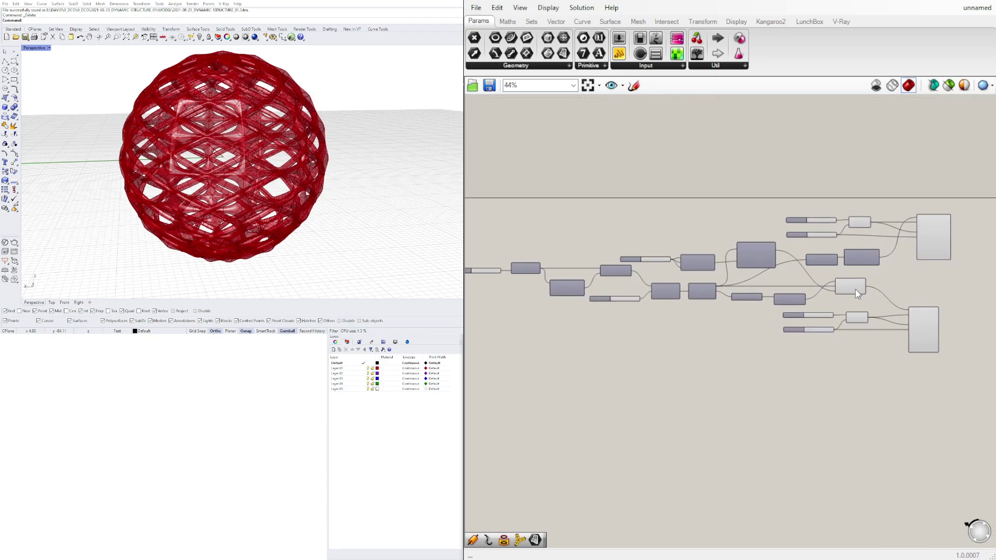
scroll(790, 263, down, 1)
right_drag(796, 281, 813, 274)
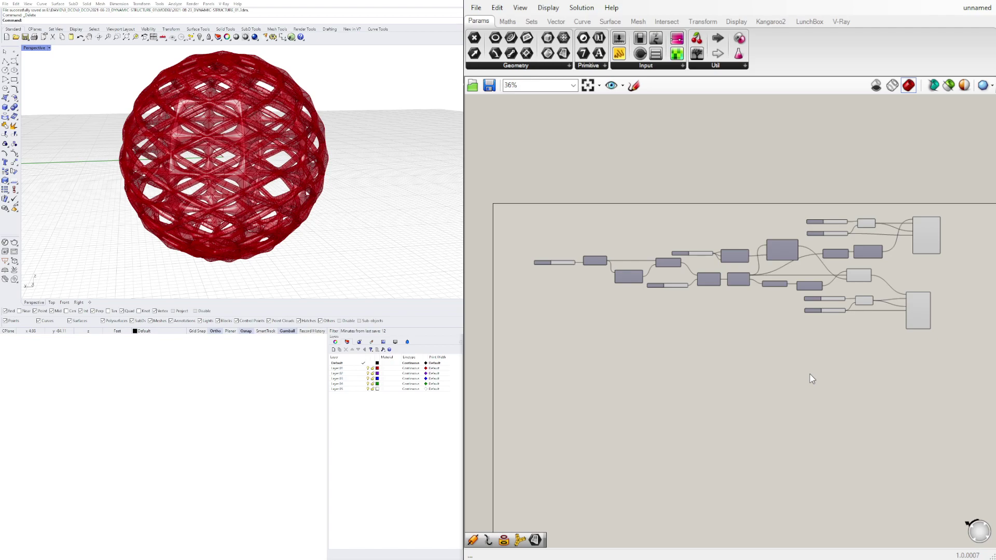
scroll(876, 272, up, 4)
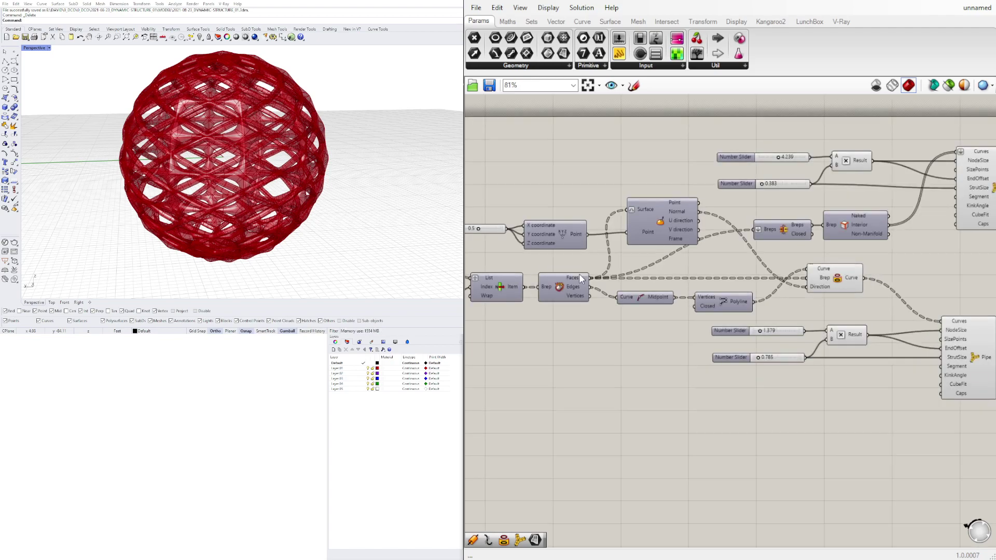